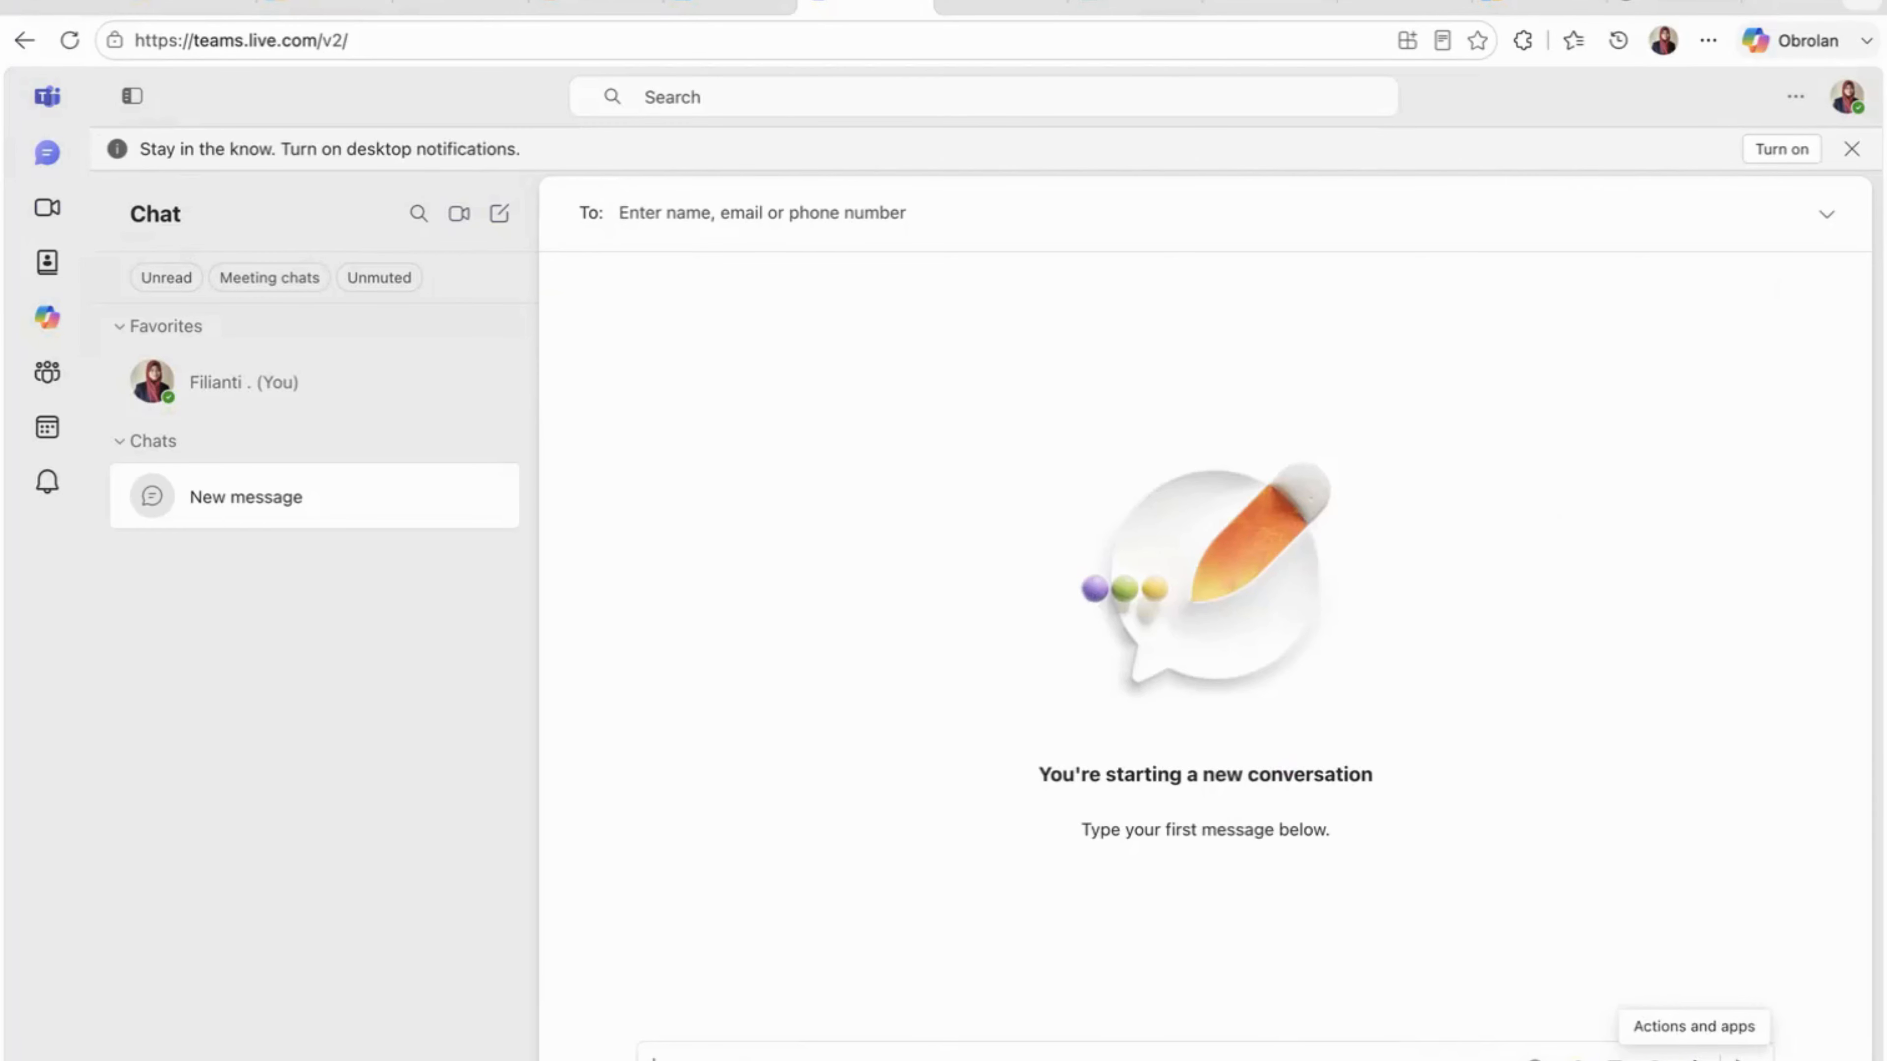
- Examine the new message's actions and apps, plus the Meet, People, Copilot, Communities, Calendar and Activity areas of Teams
left_click(1693, 1058)
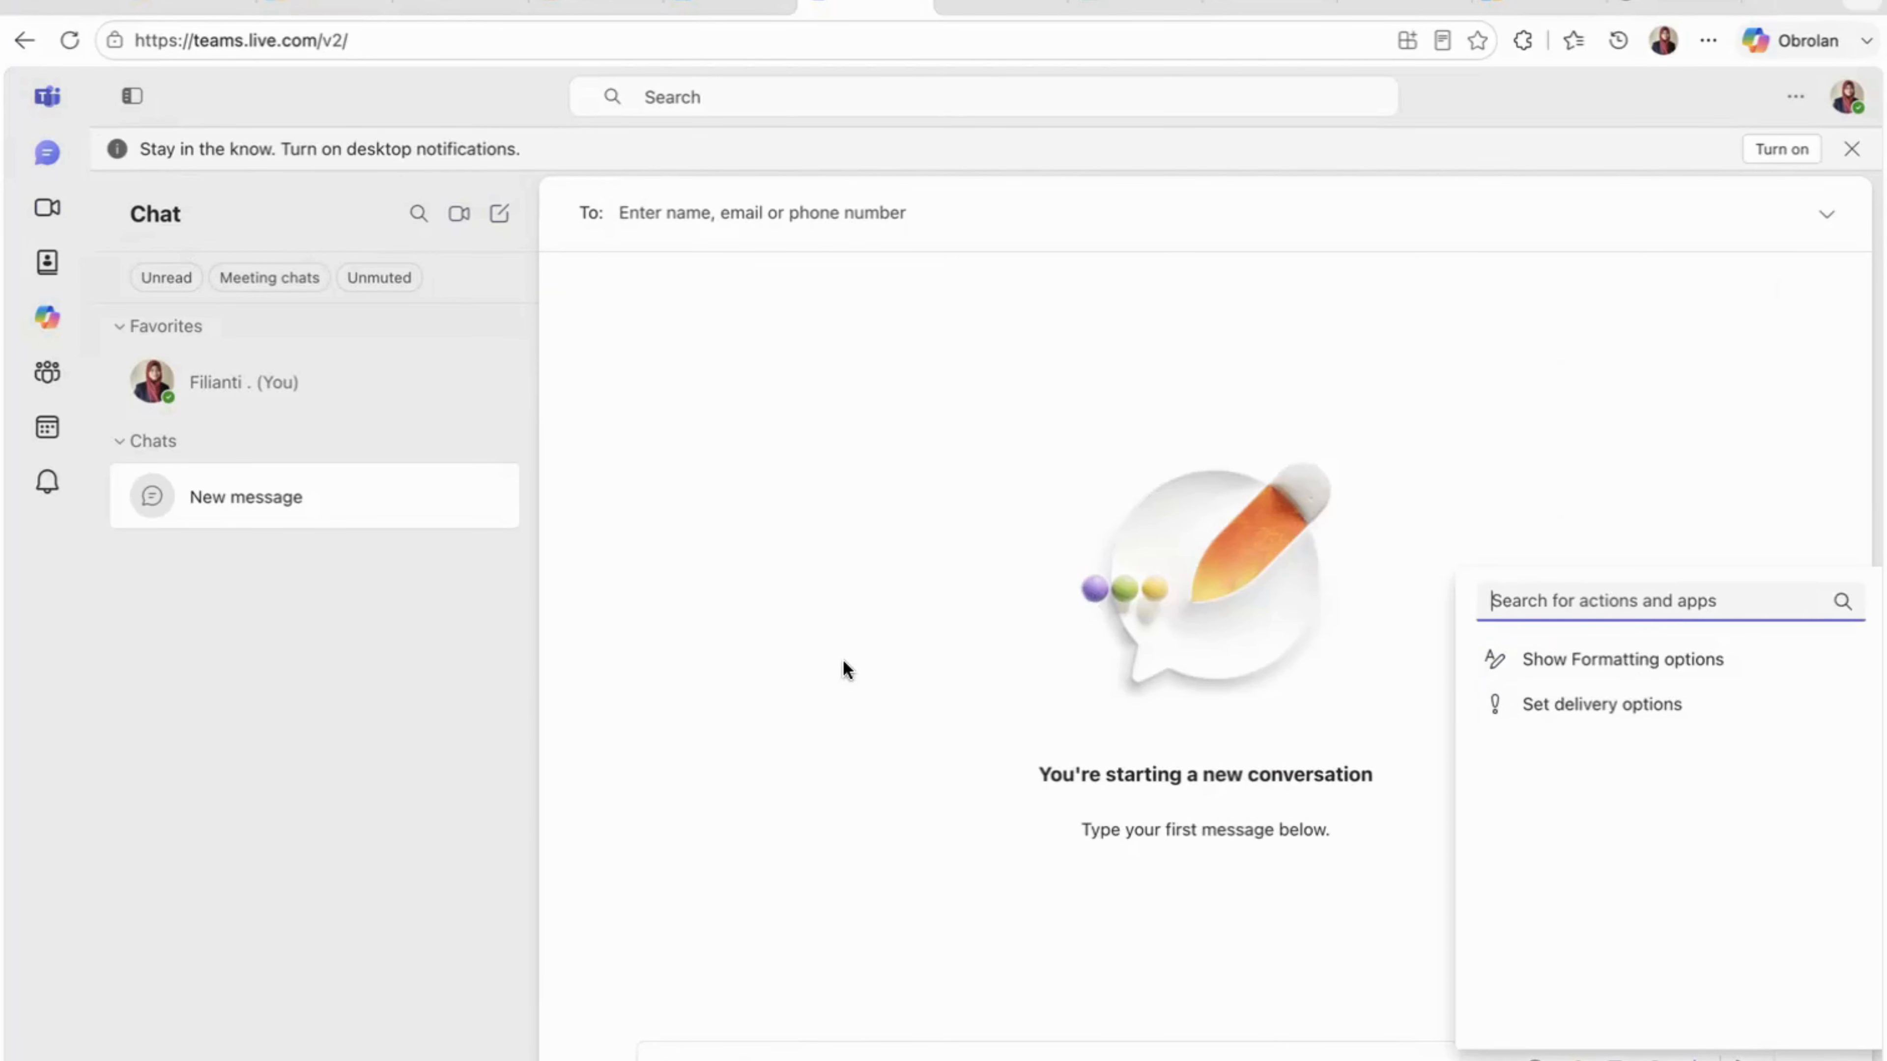
left_click(1381, 943)
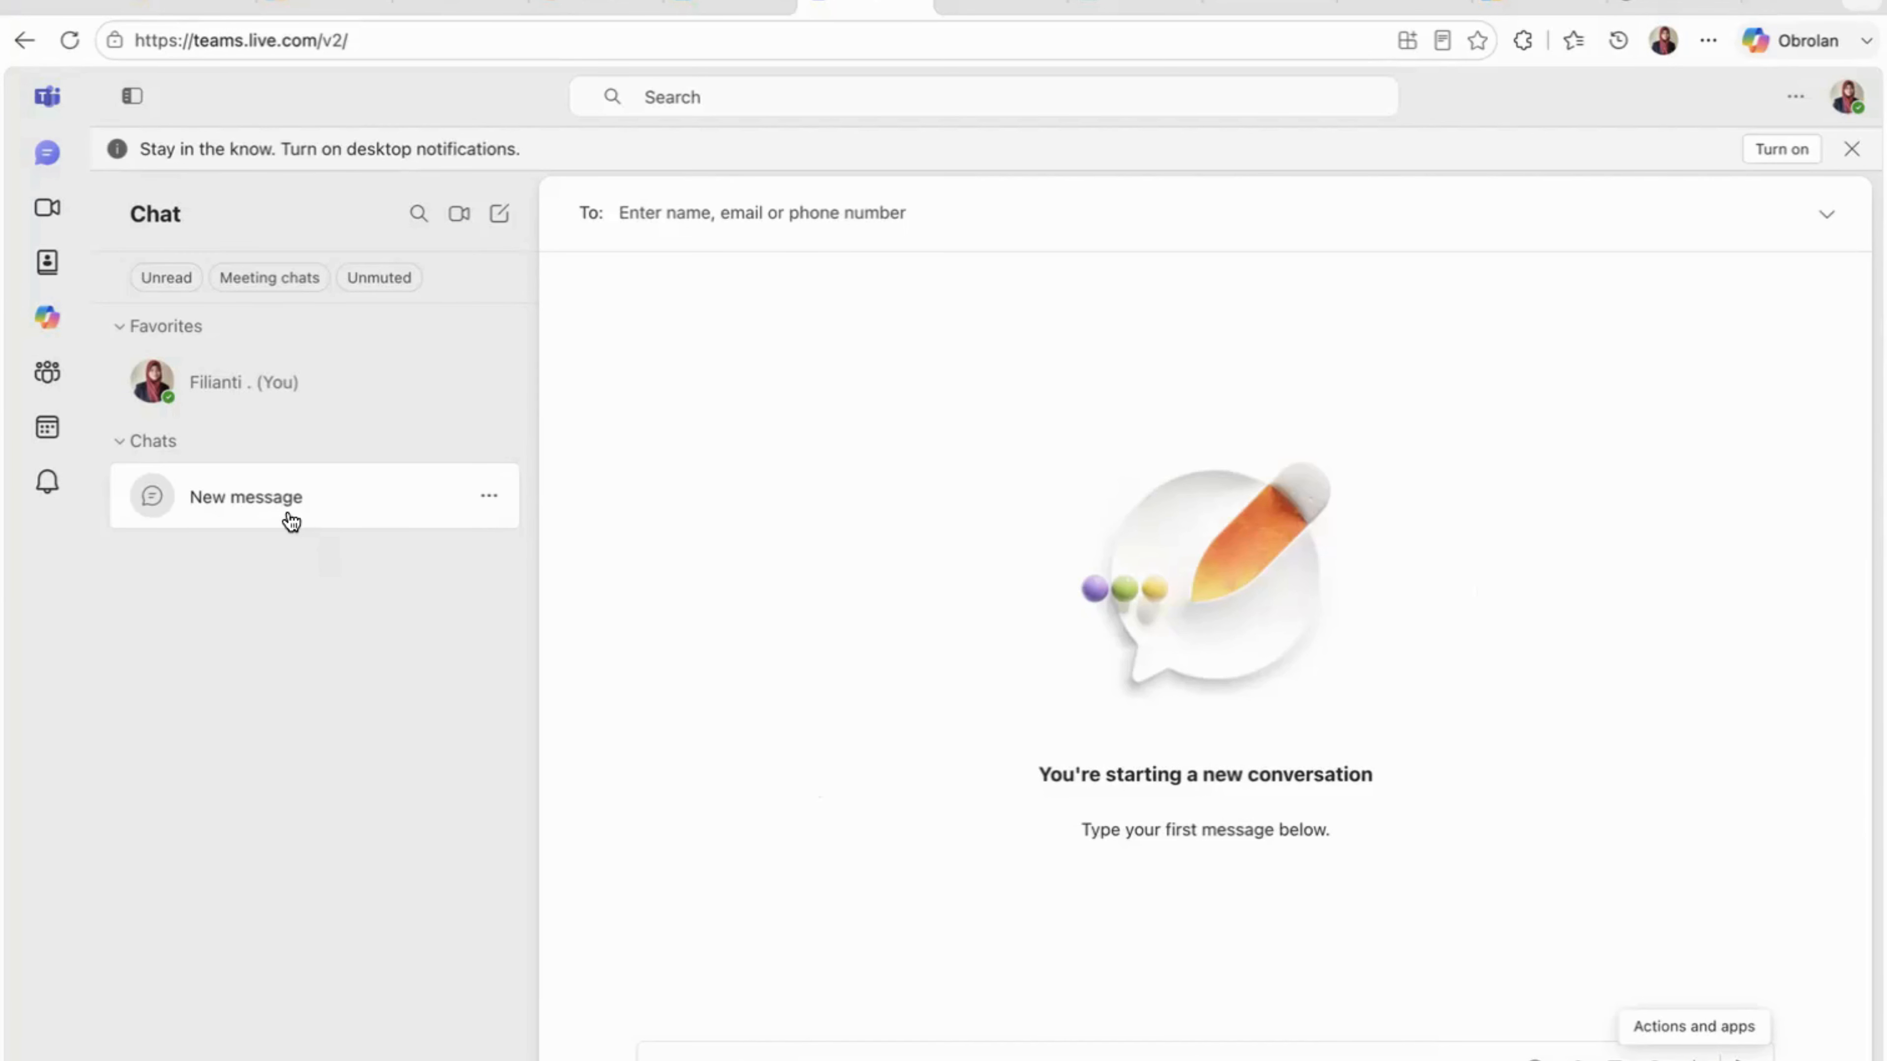
left_click(51, 211)
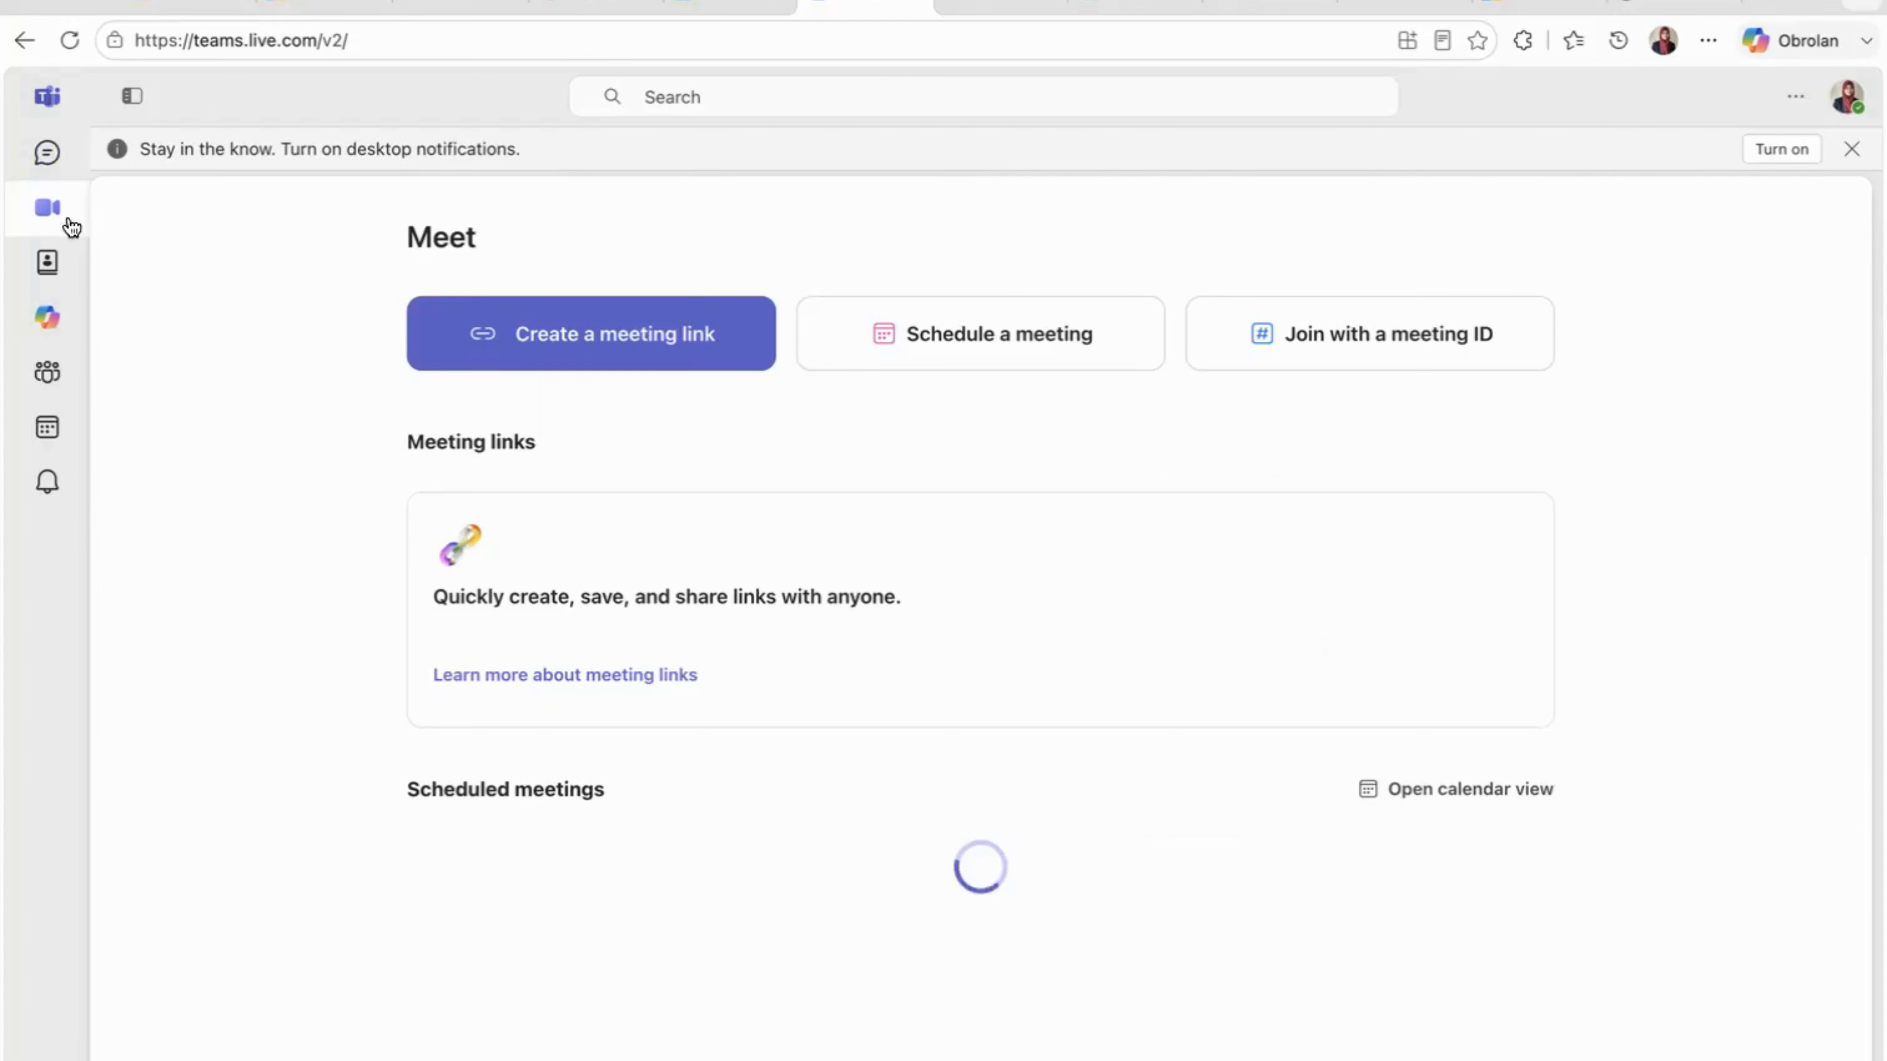
left_click(45, 263)
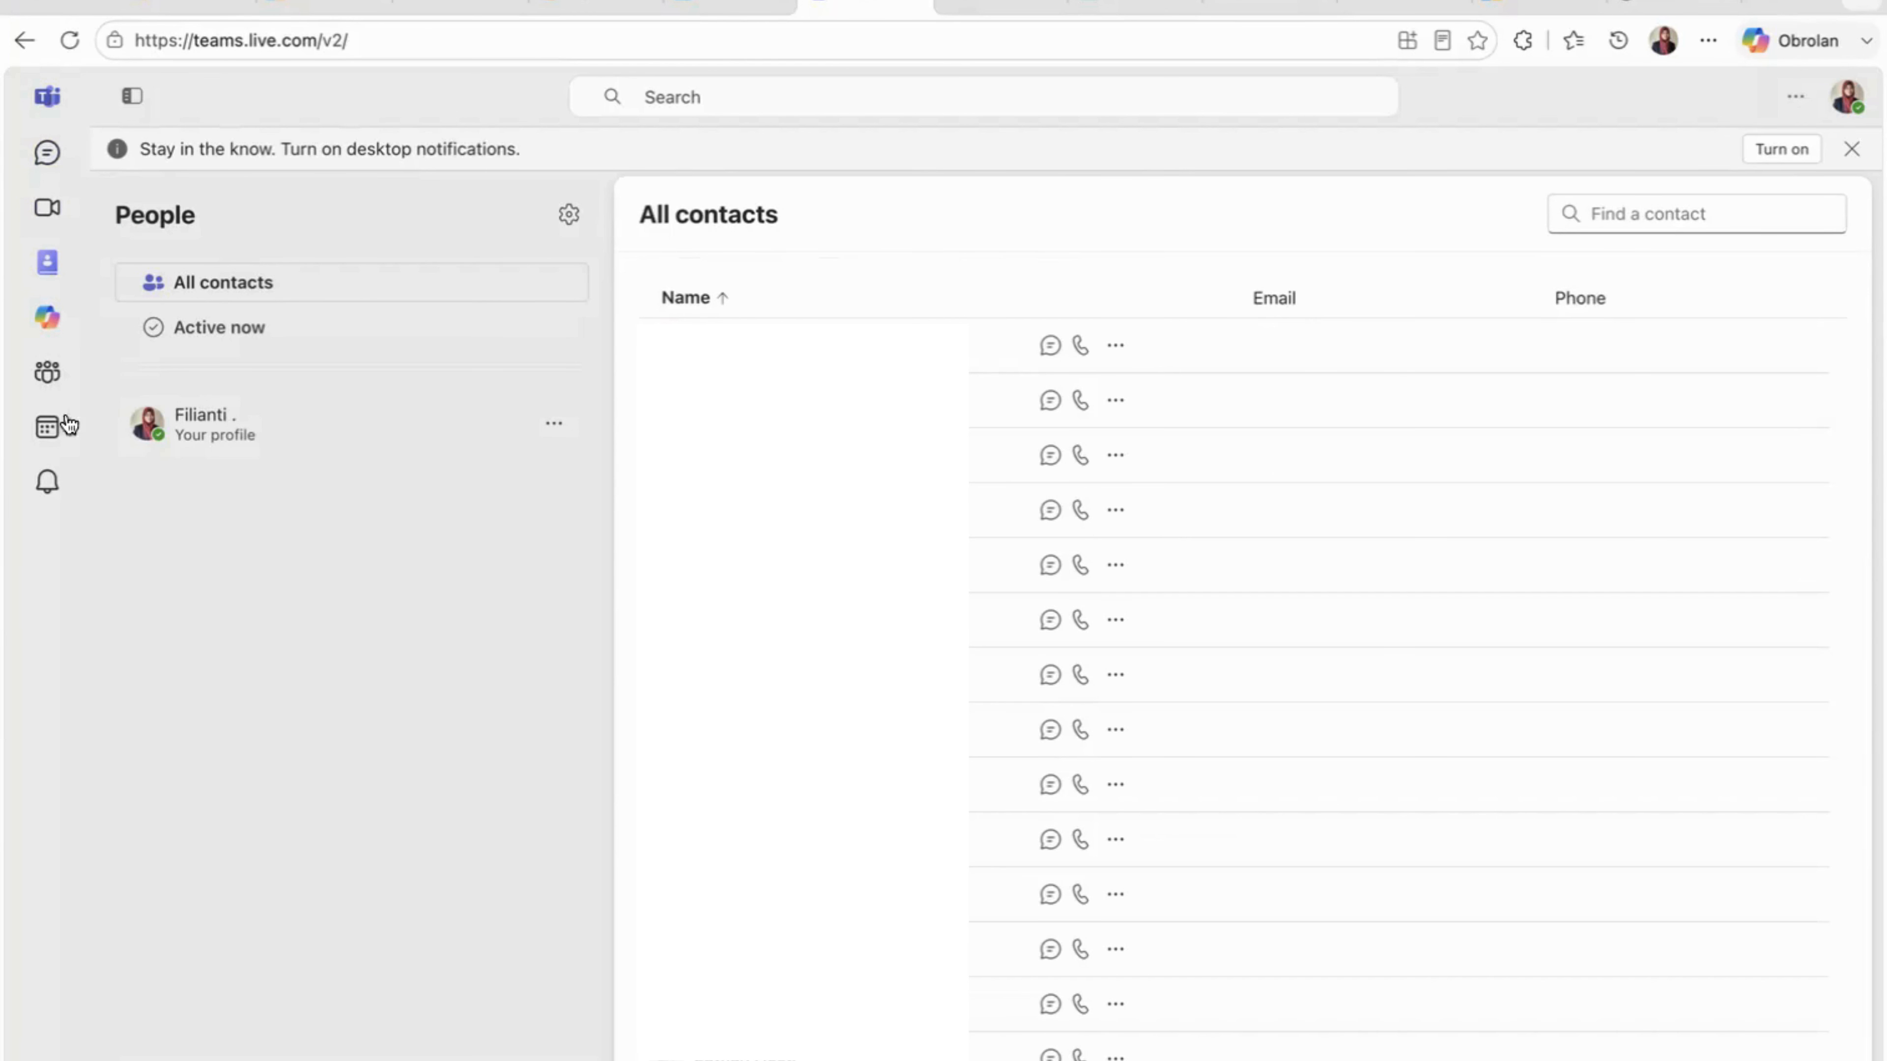
left_click(44, 324)
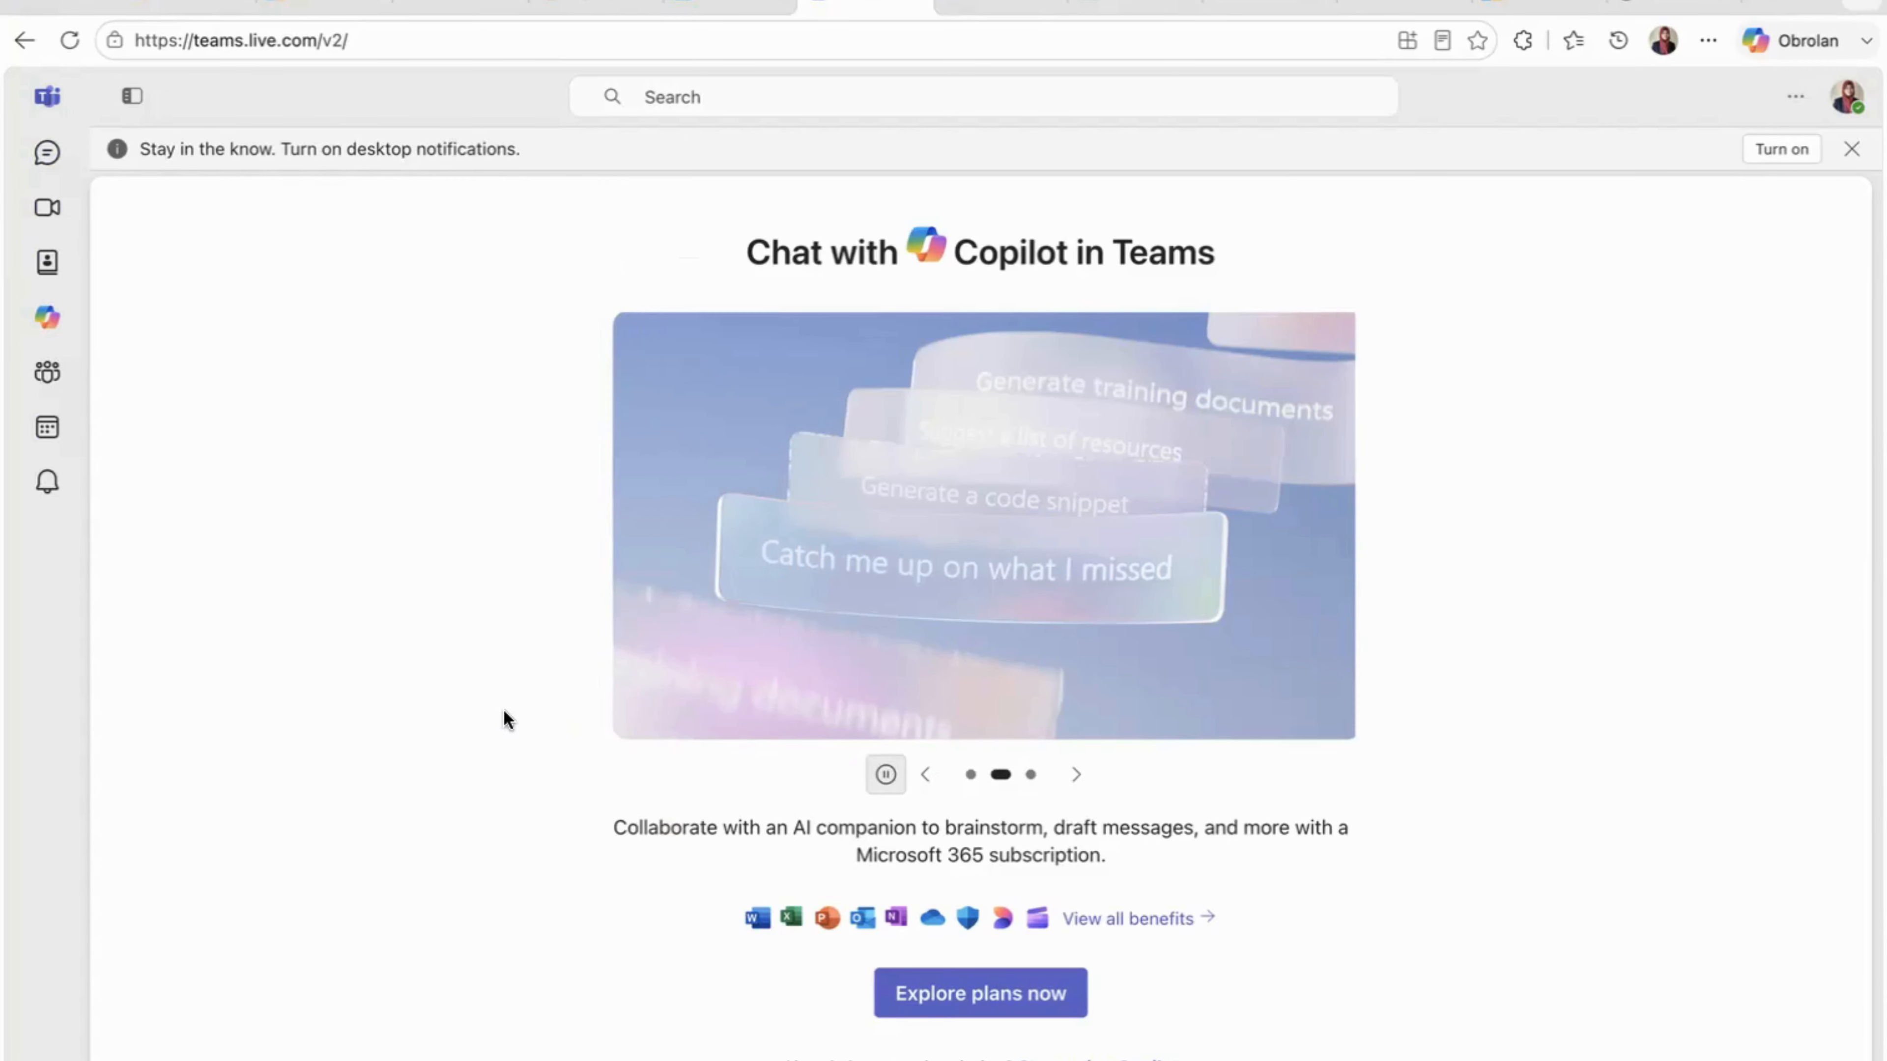
left_click(46, 377)
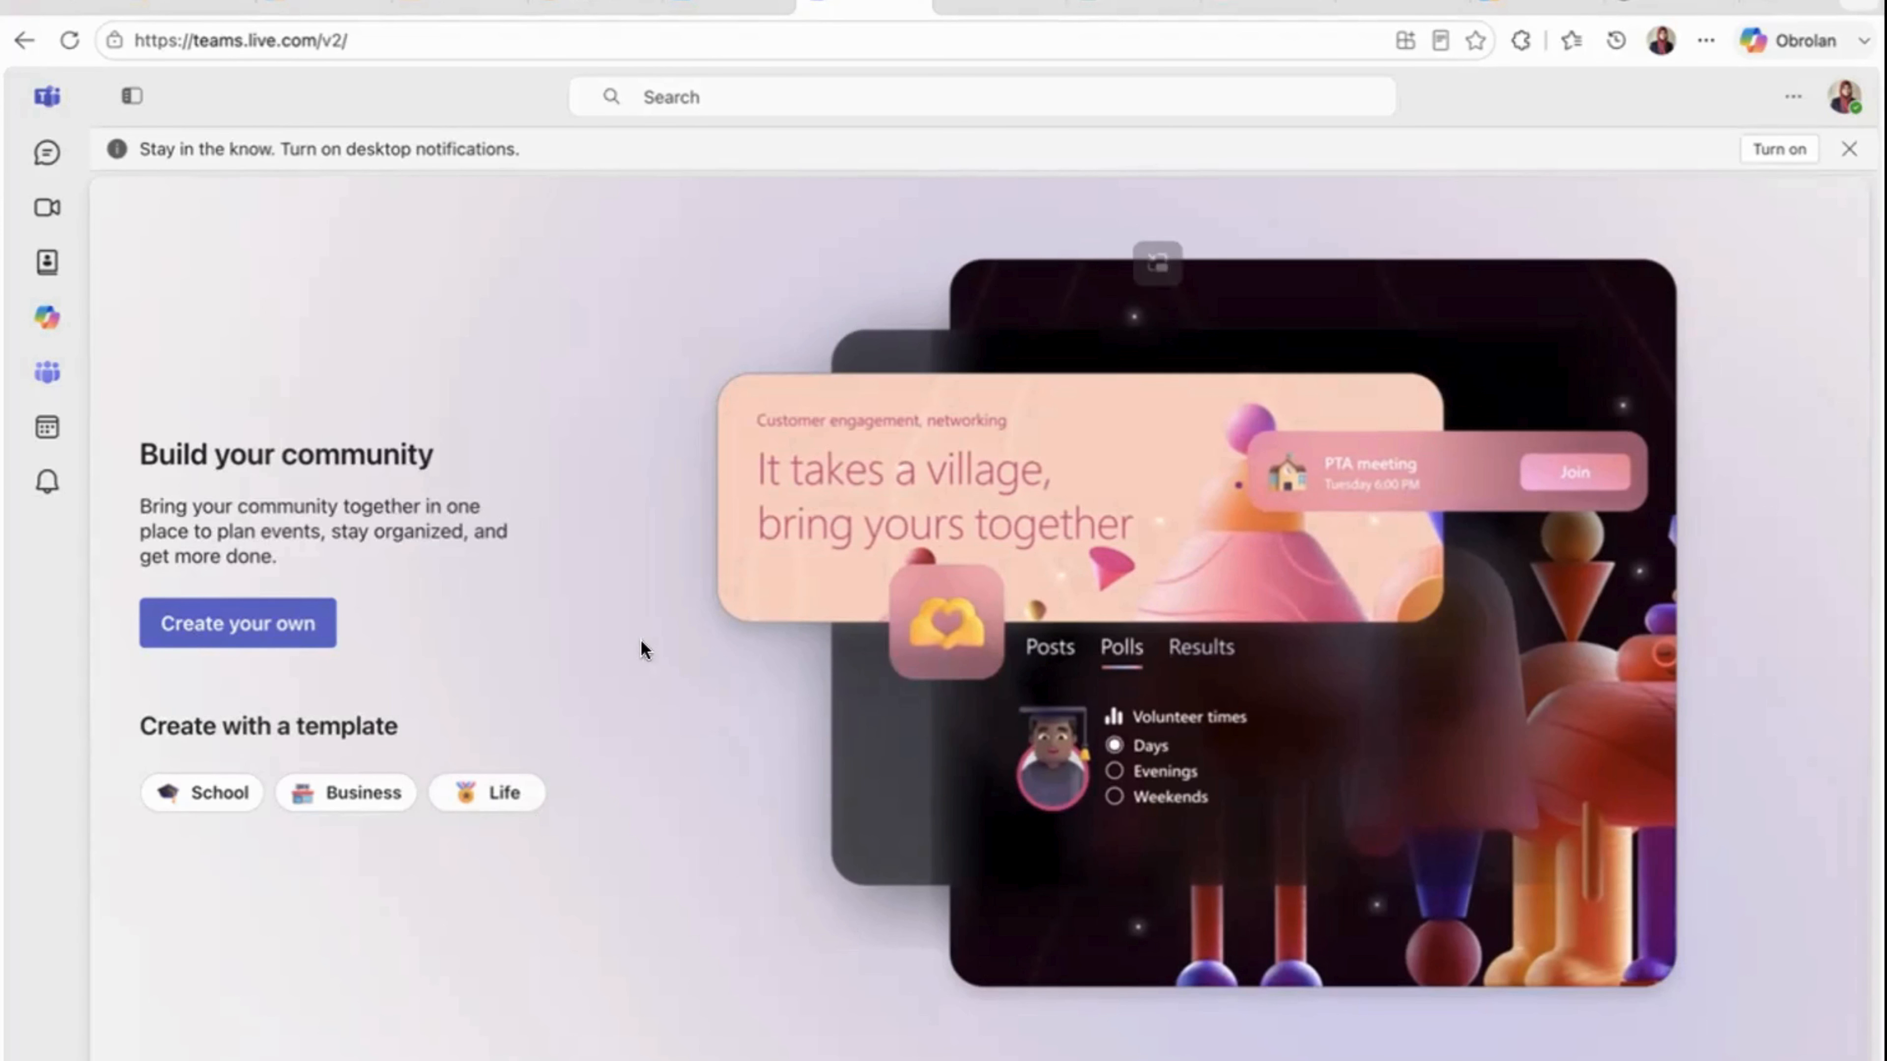
left_click(46, 431)
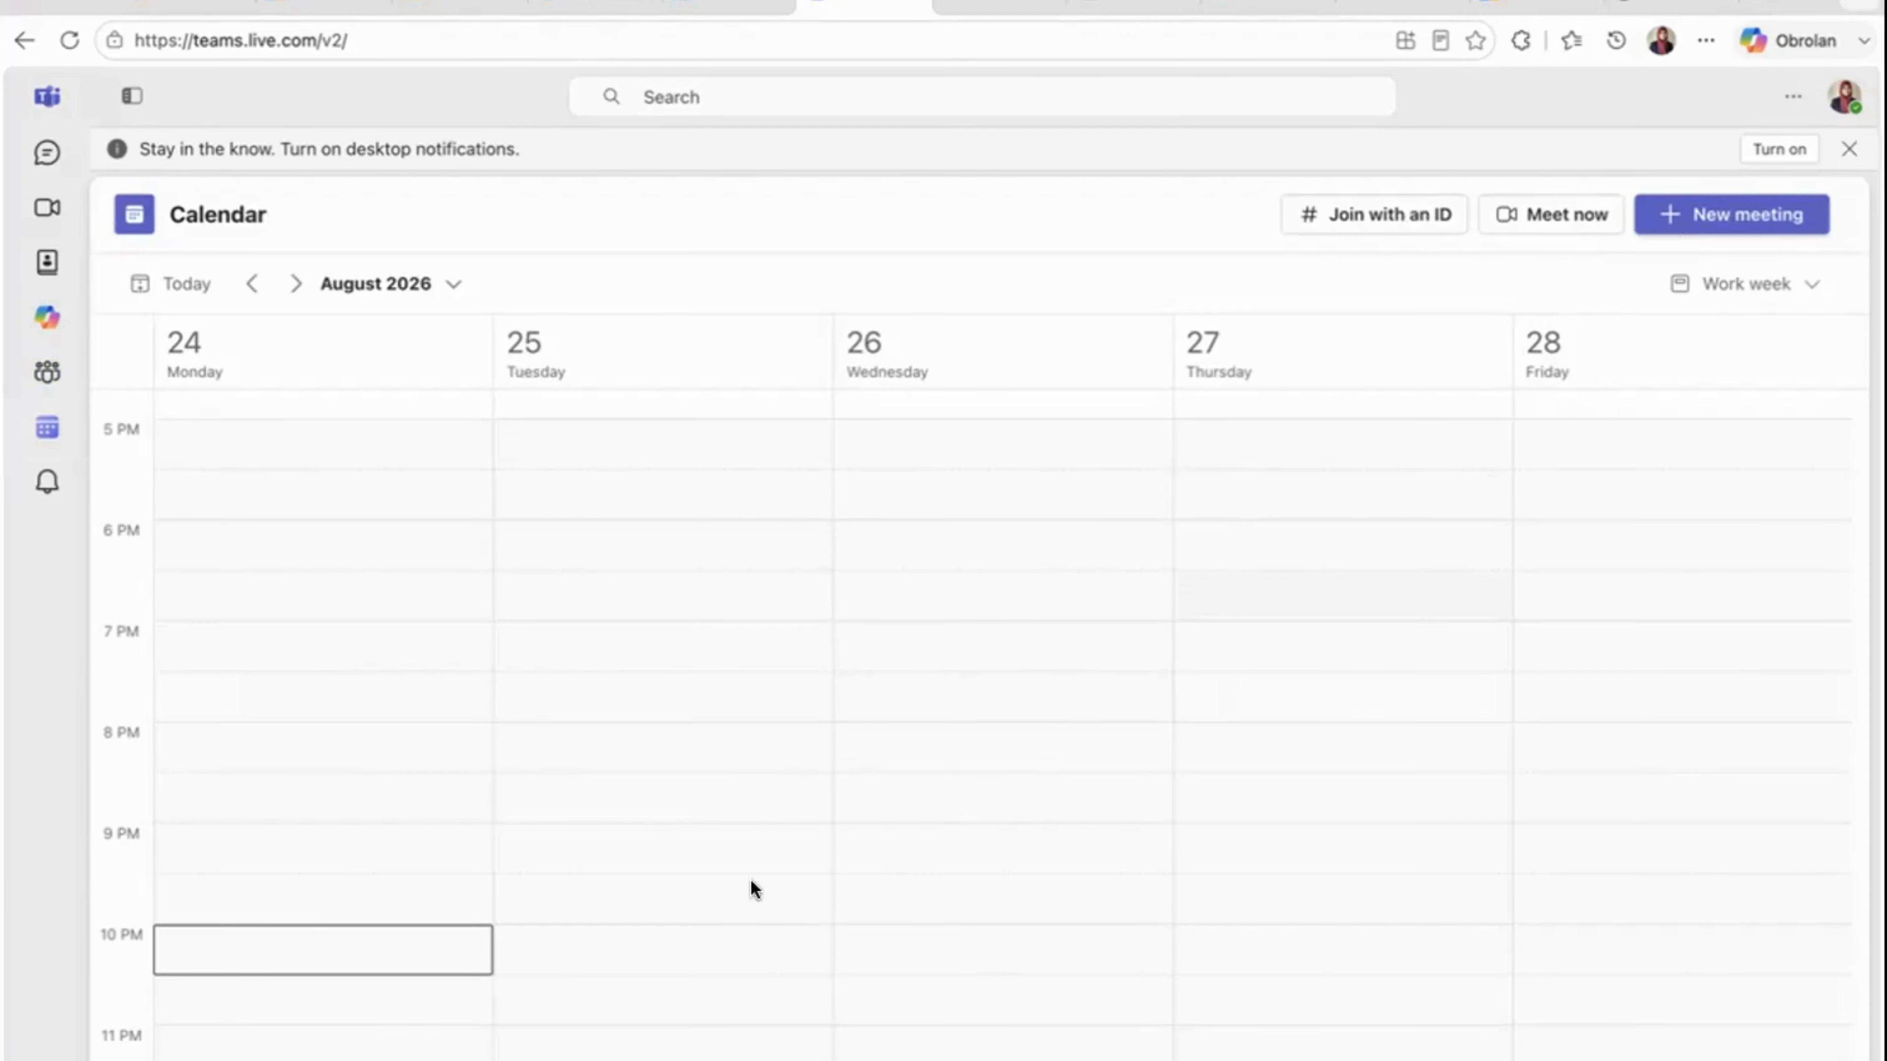
left_click(47, 481)
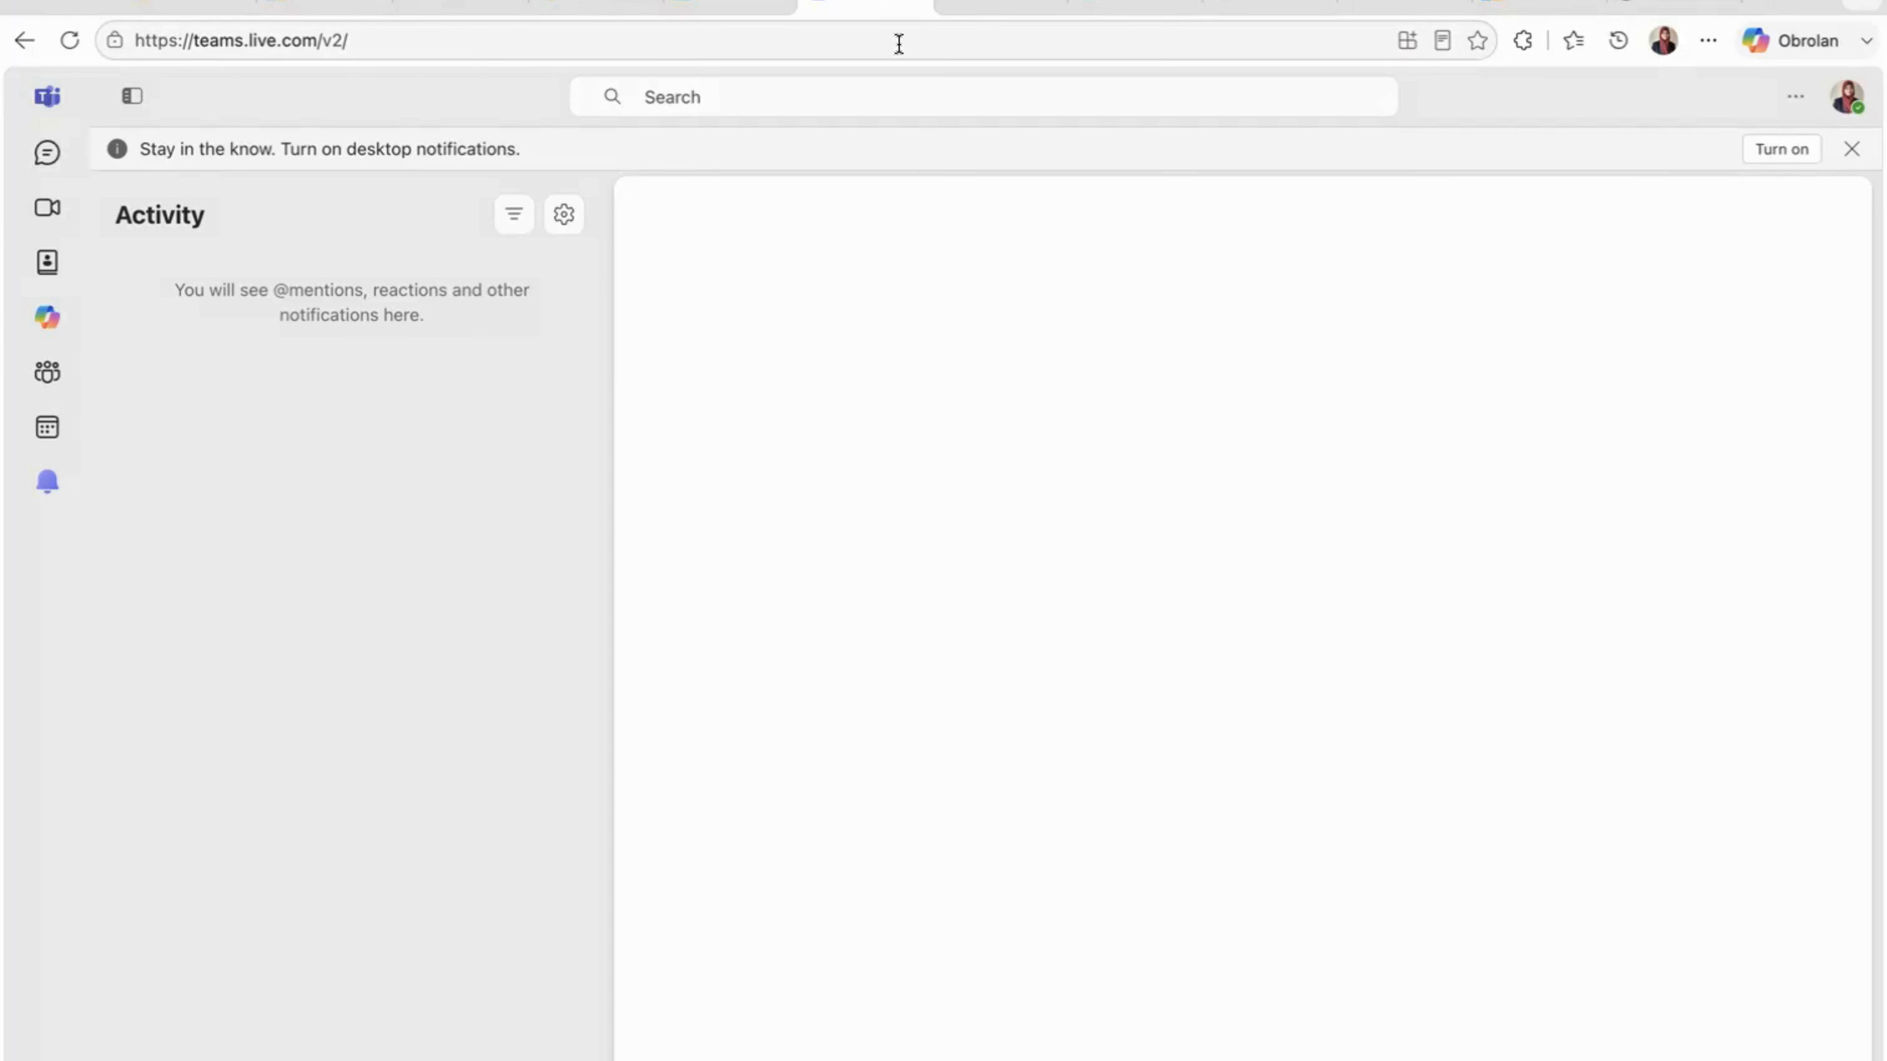
- Switch to OneDrive and look over the recent files on its home page
left_click(1007, 8)
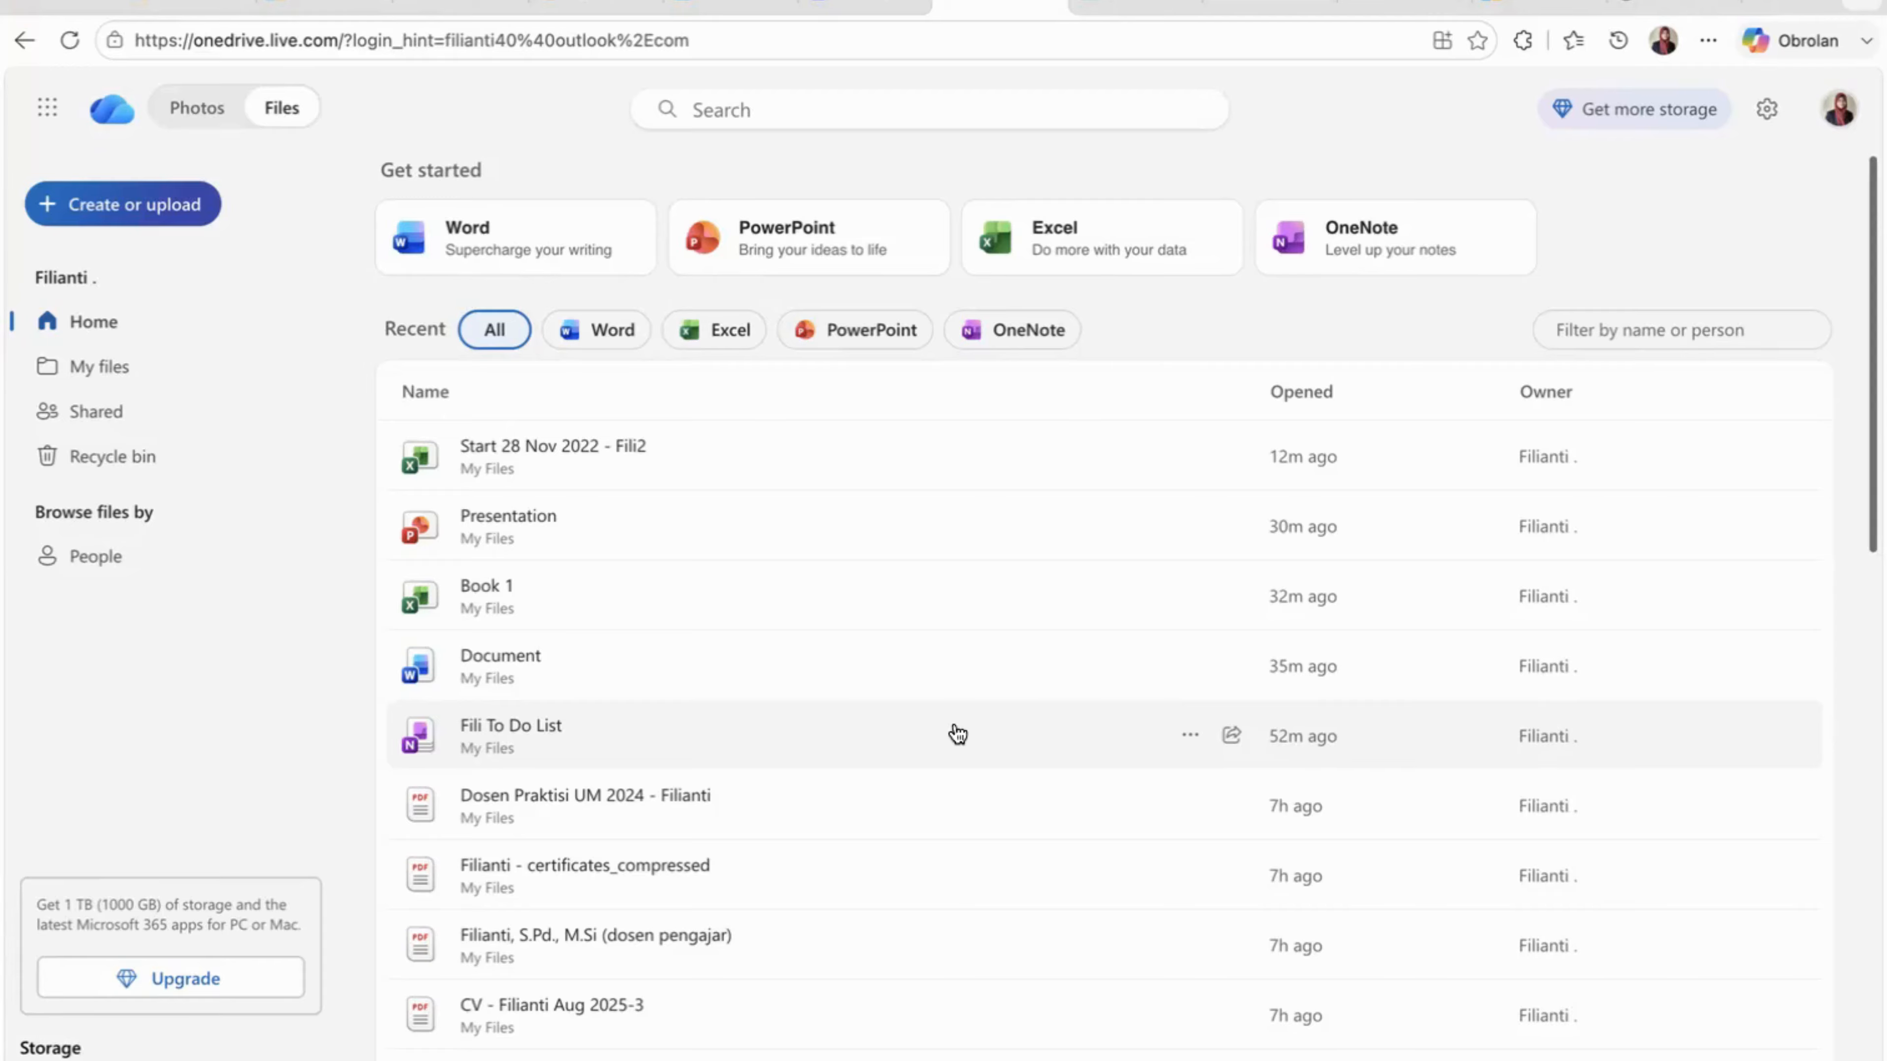
- Switch to Microsoft Forms and create a form from the Registration scenario using the Event registration template
left_click(1139, 6)
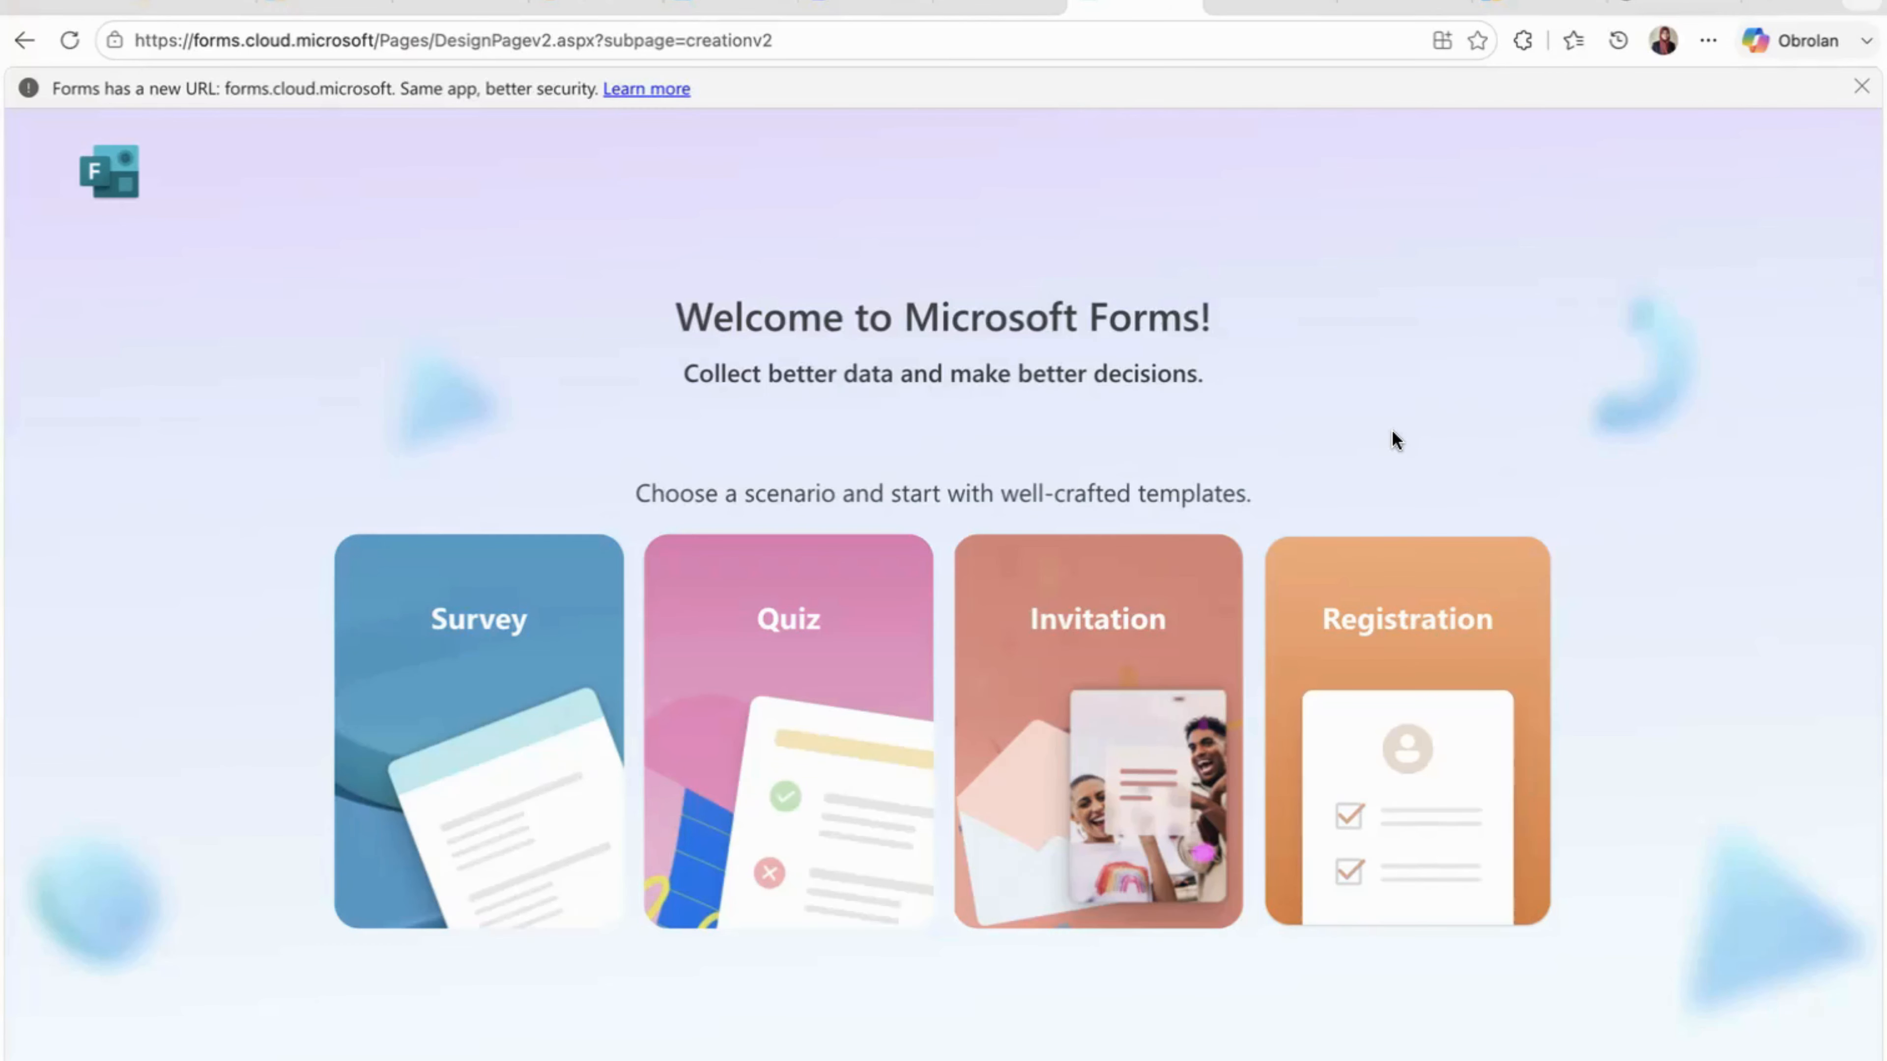
left_click(1377, 659)
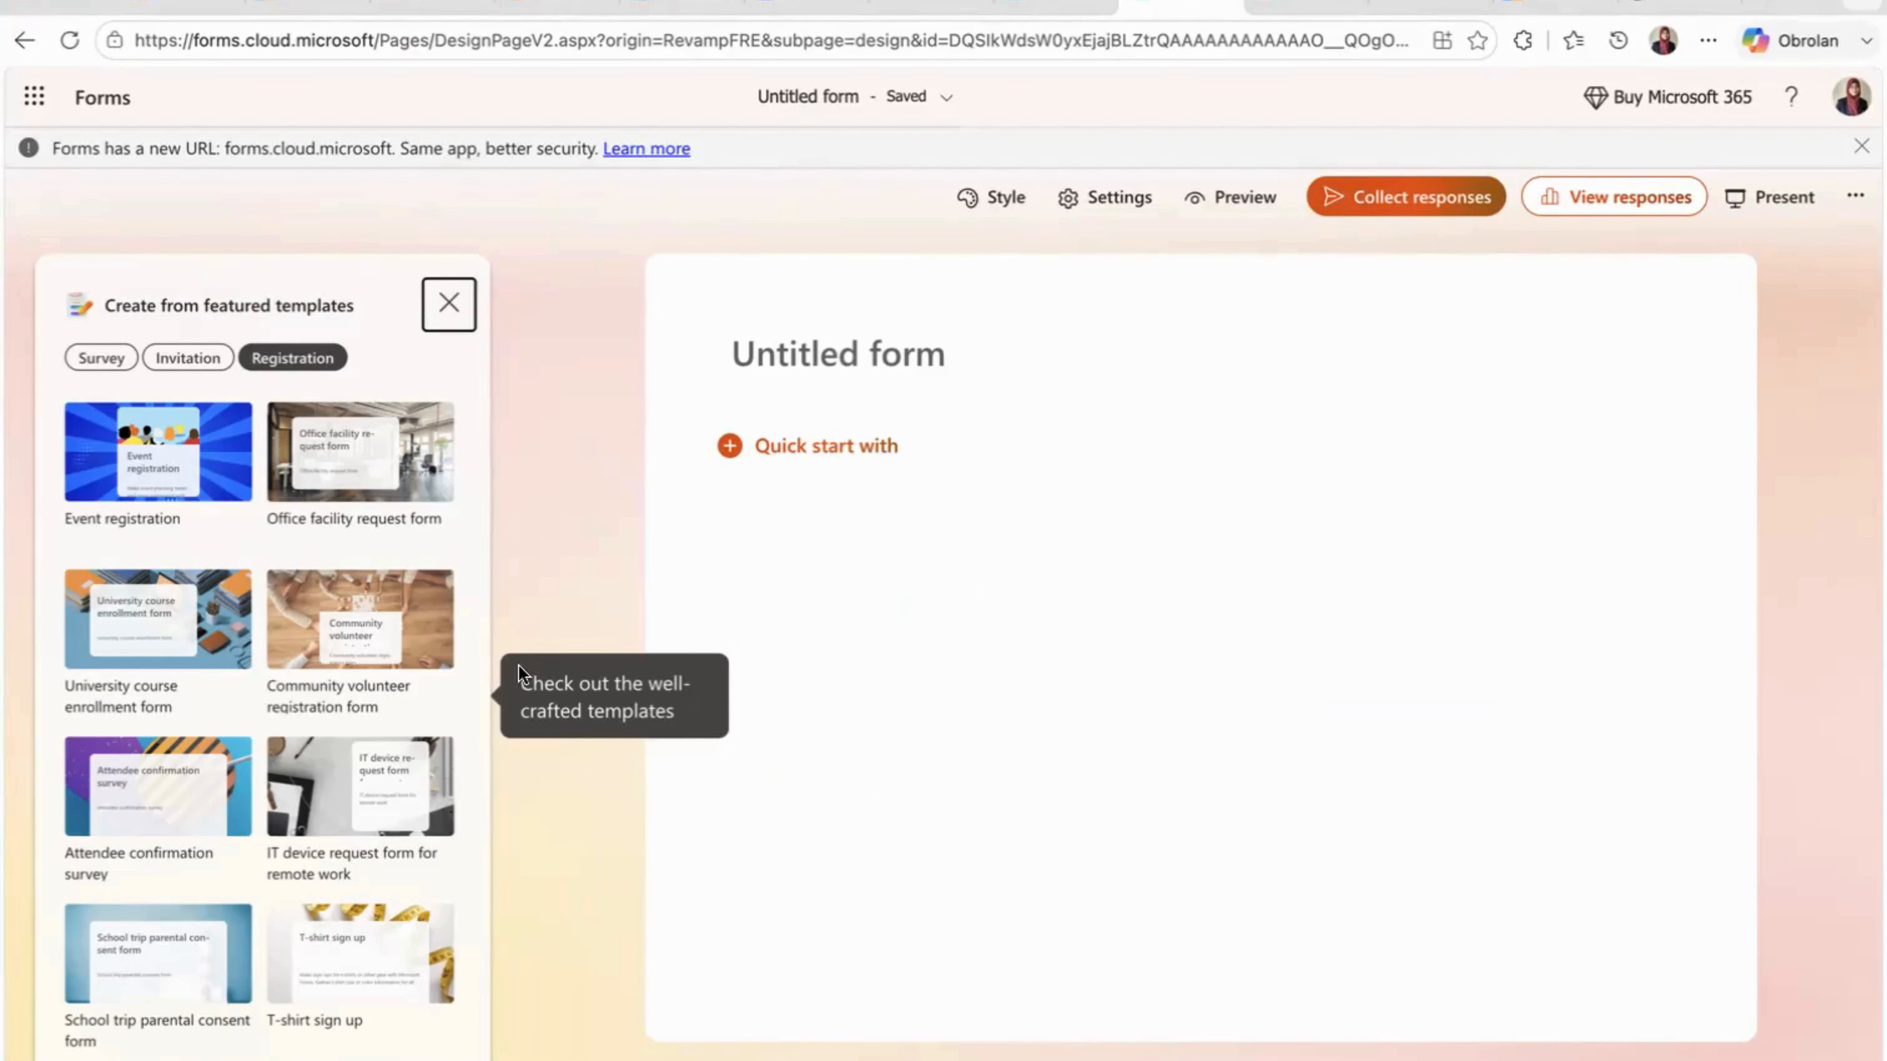
scroll(288, 799, "down", 1)
scroll(288, 799, "down", 3)
scroll(288, 799, "up", 4)
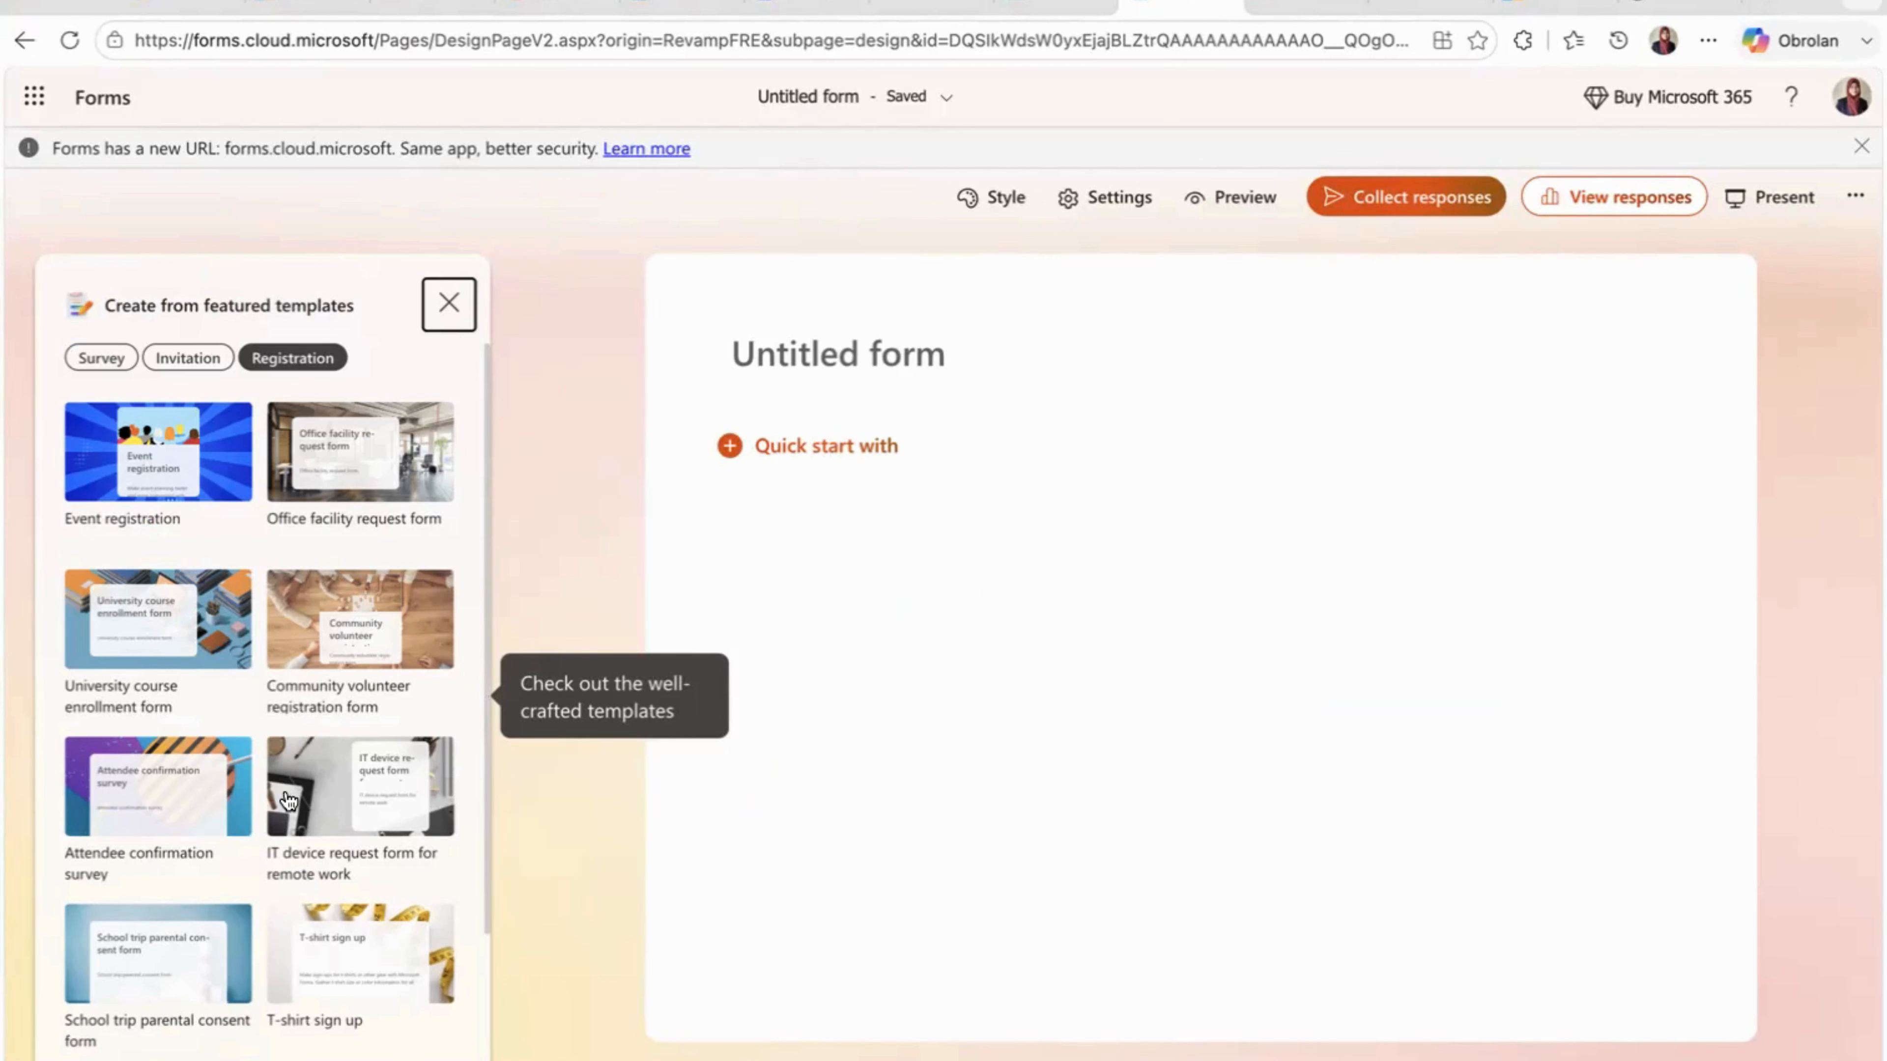
scroll(288, 799, "down", 4)
scroll(289, 798, "up", 4)
left_click(141, 477)
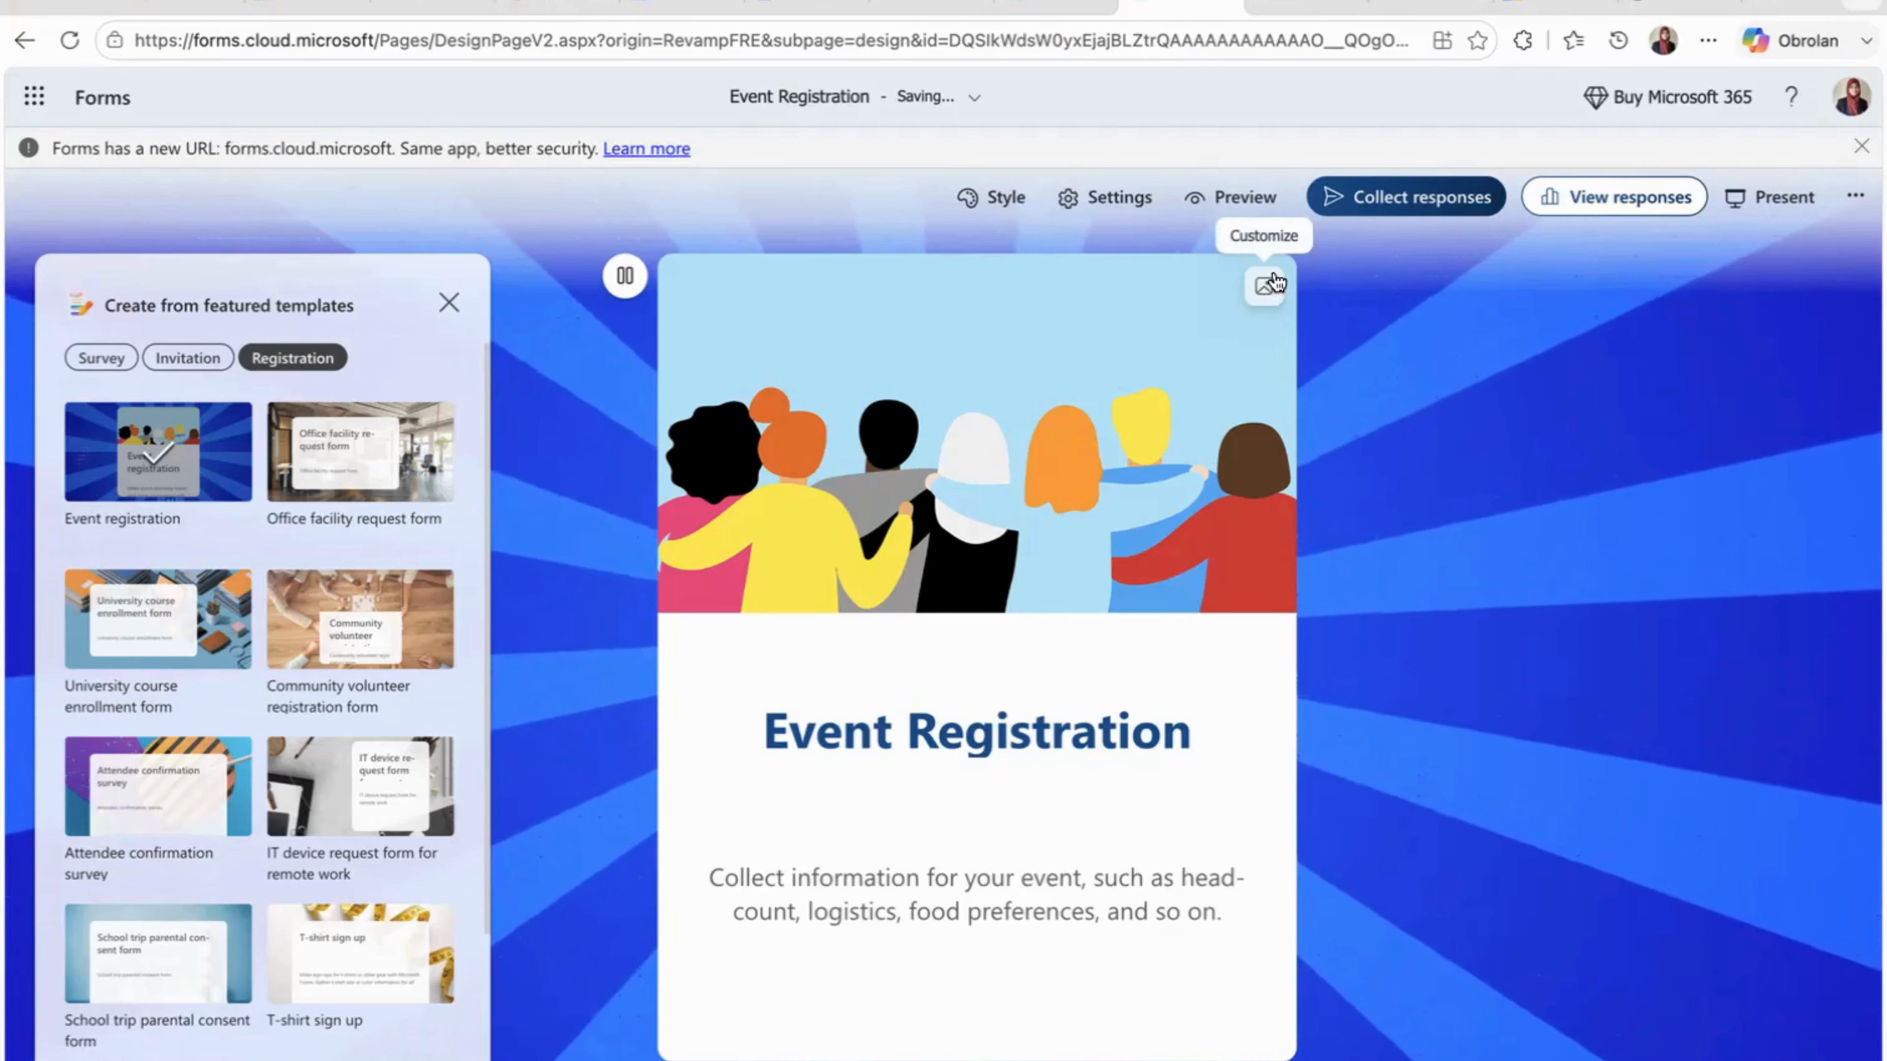
- Review the Event Registration form from its cover description down to the phone number or email question
scroll(1190, 402, "down", 1)
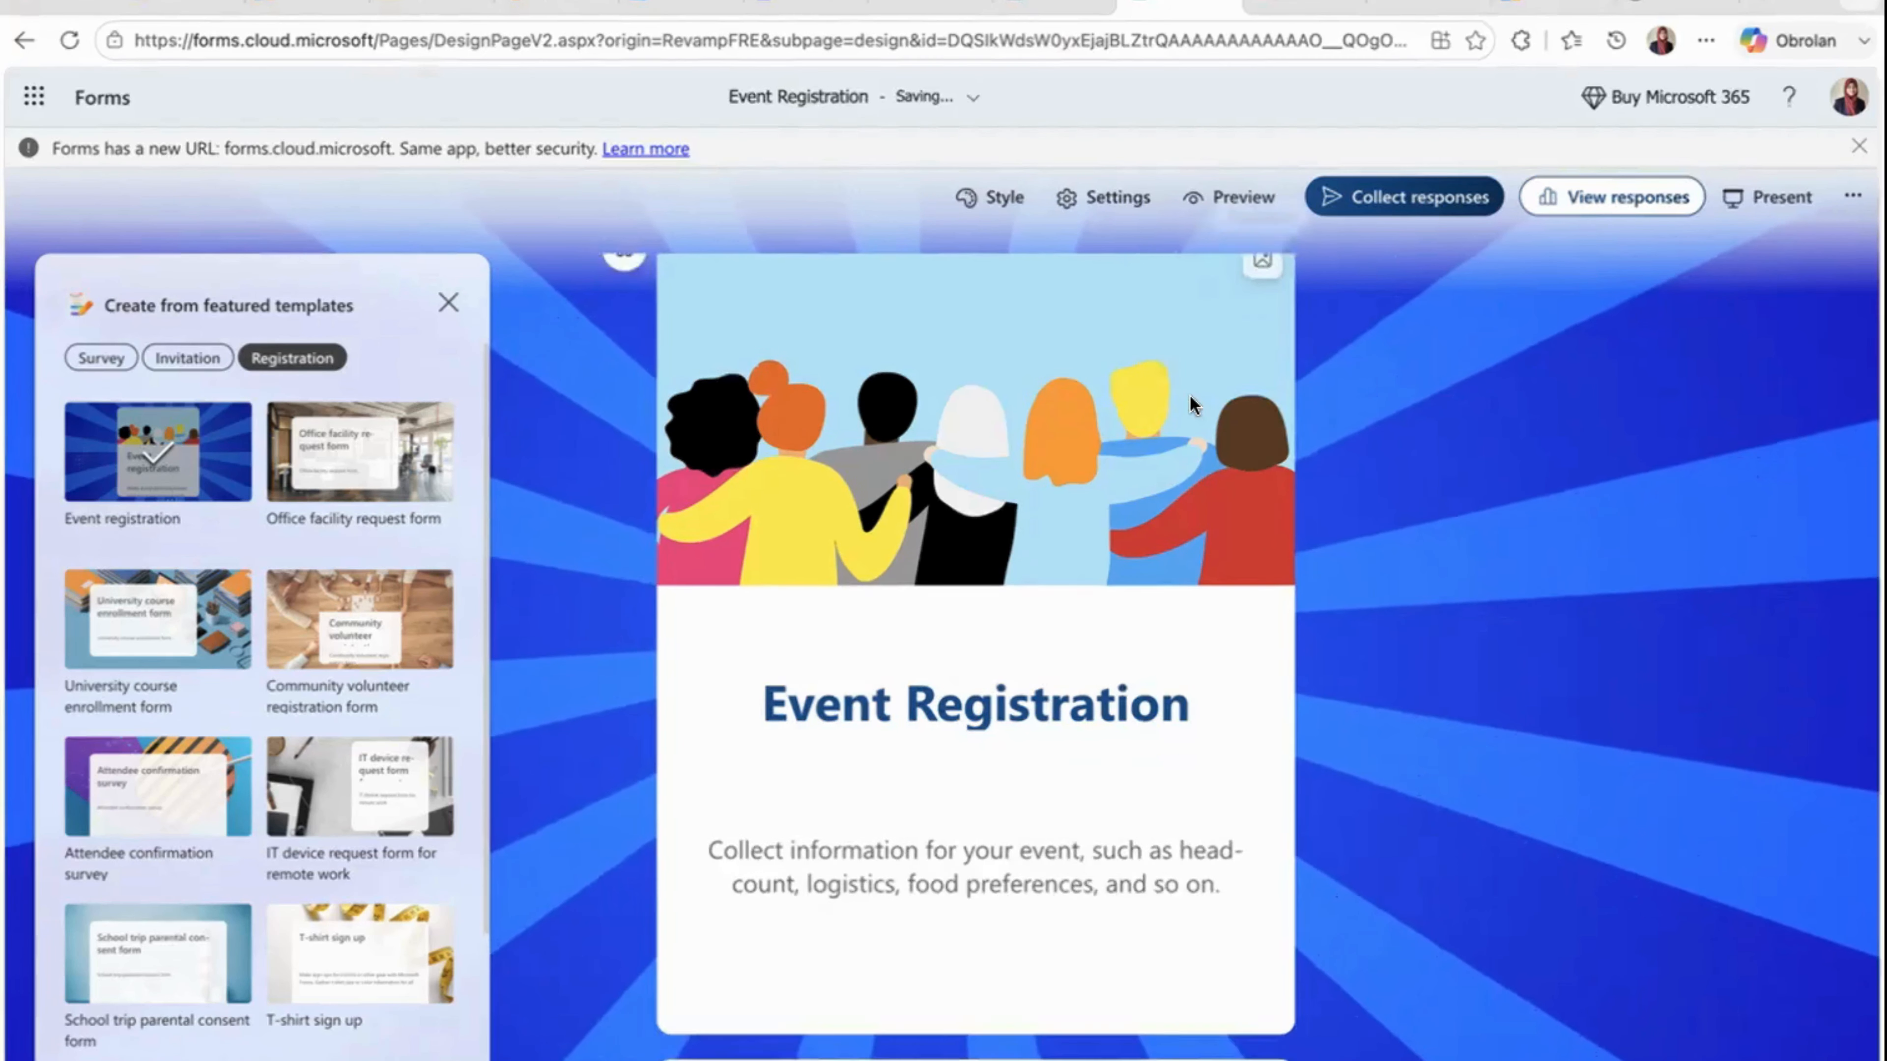
scroll(1189, 401, "down", 6)
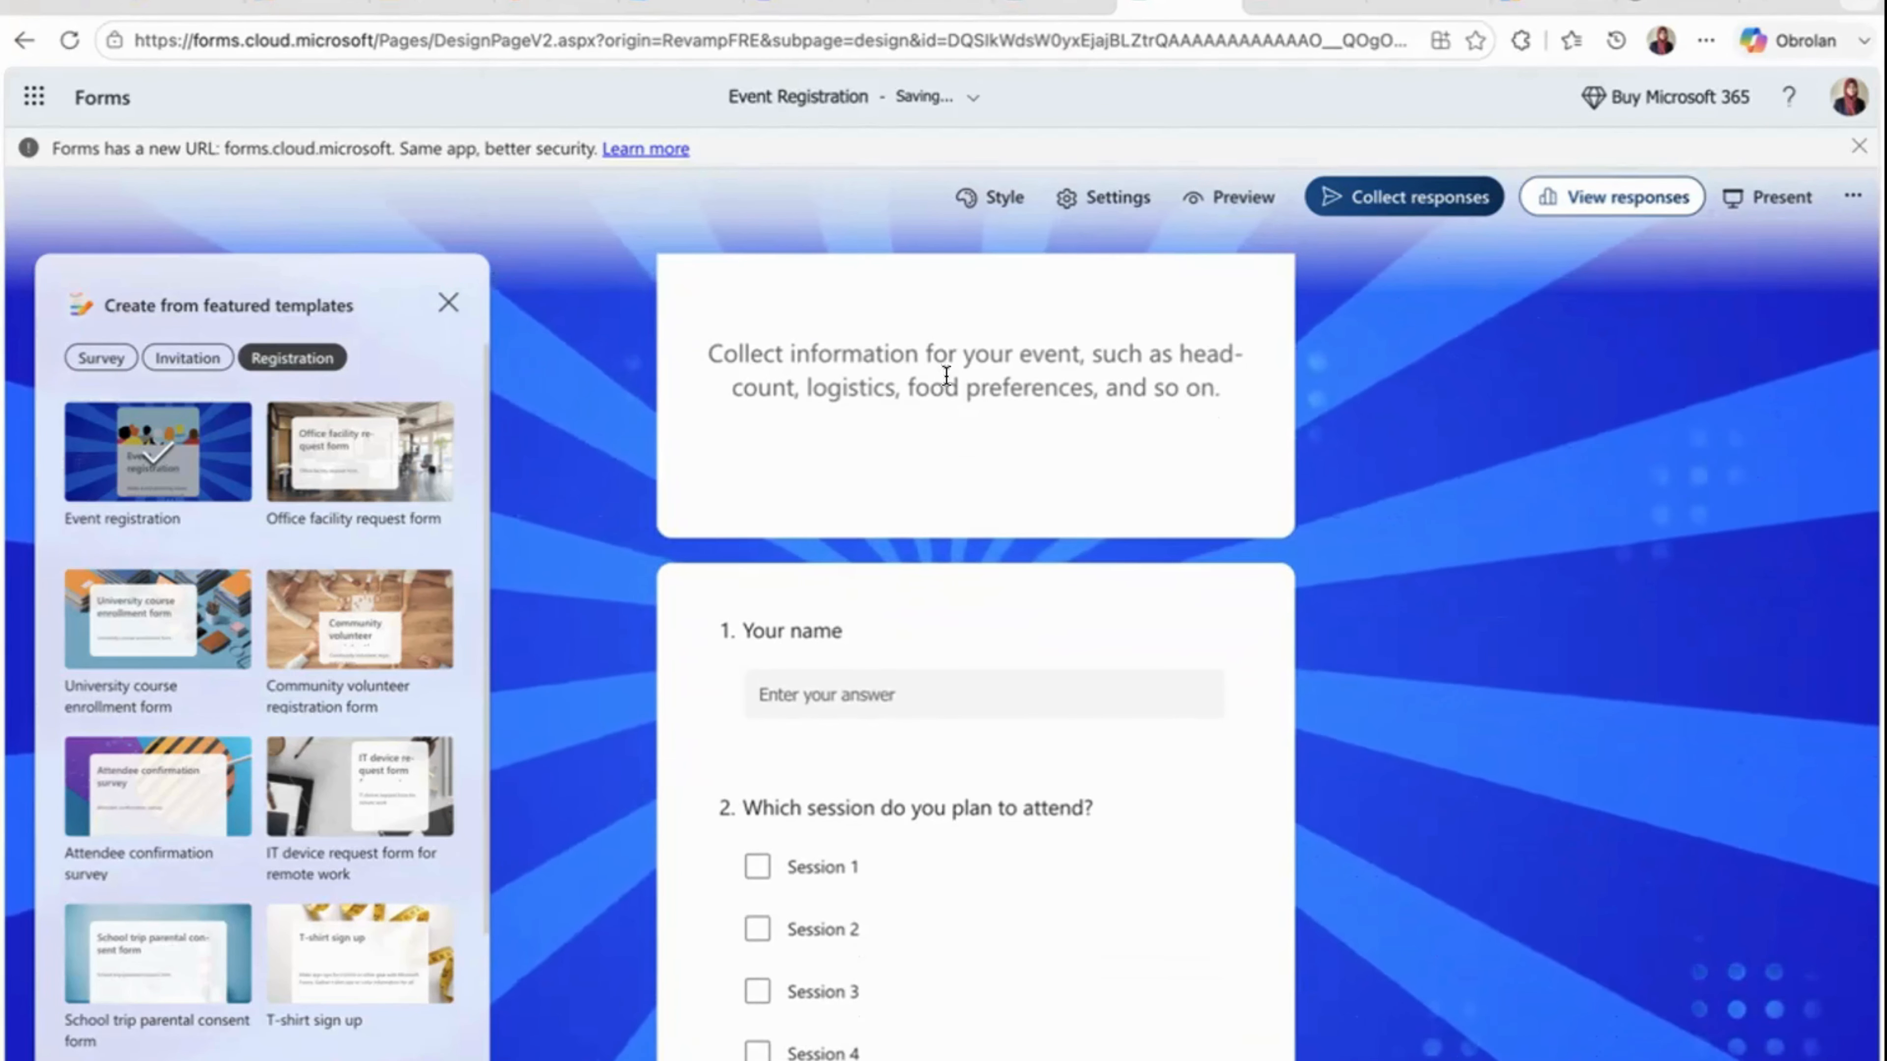
left_click(946, 375)
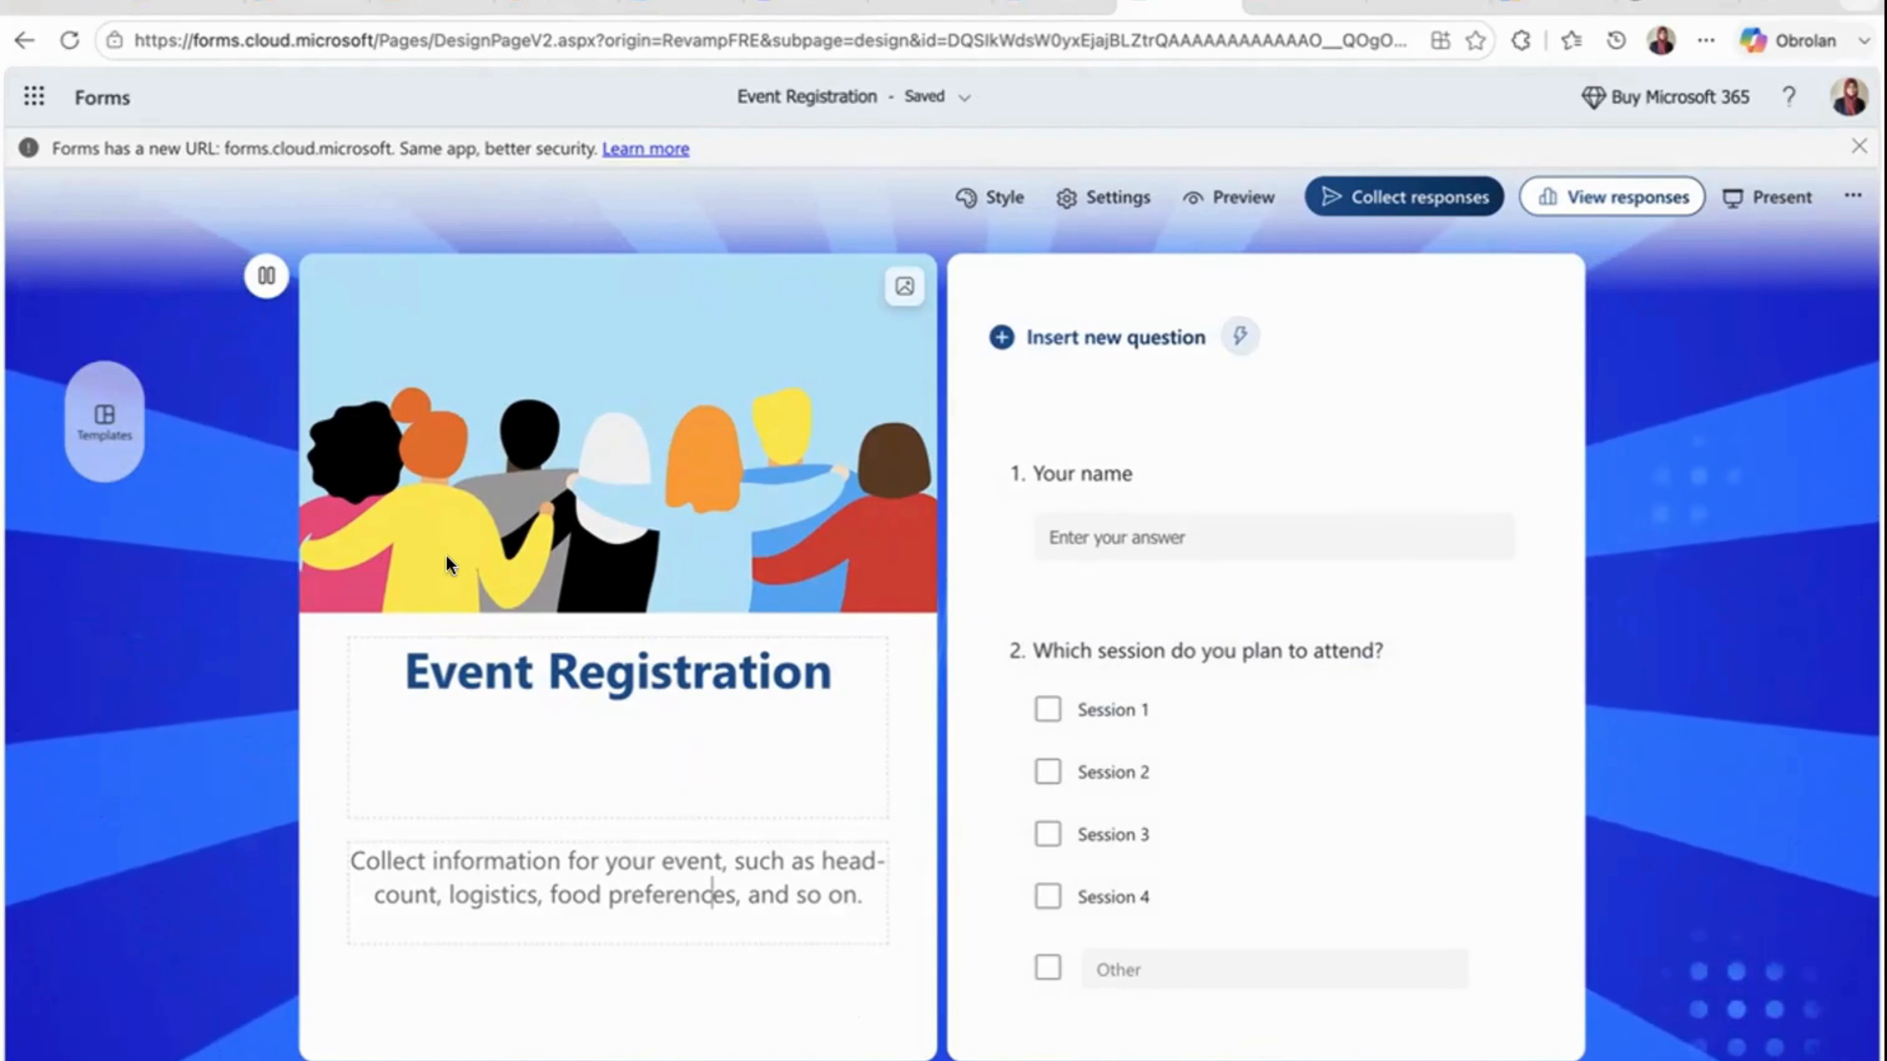
left_click(97, 440)
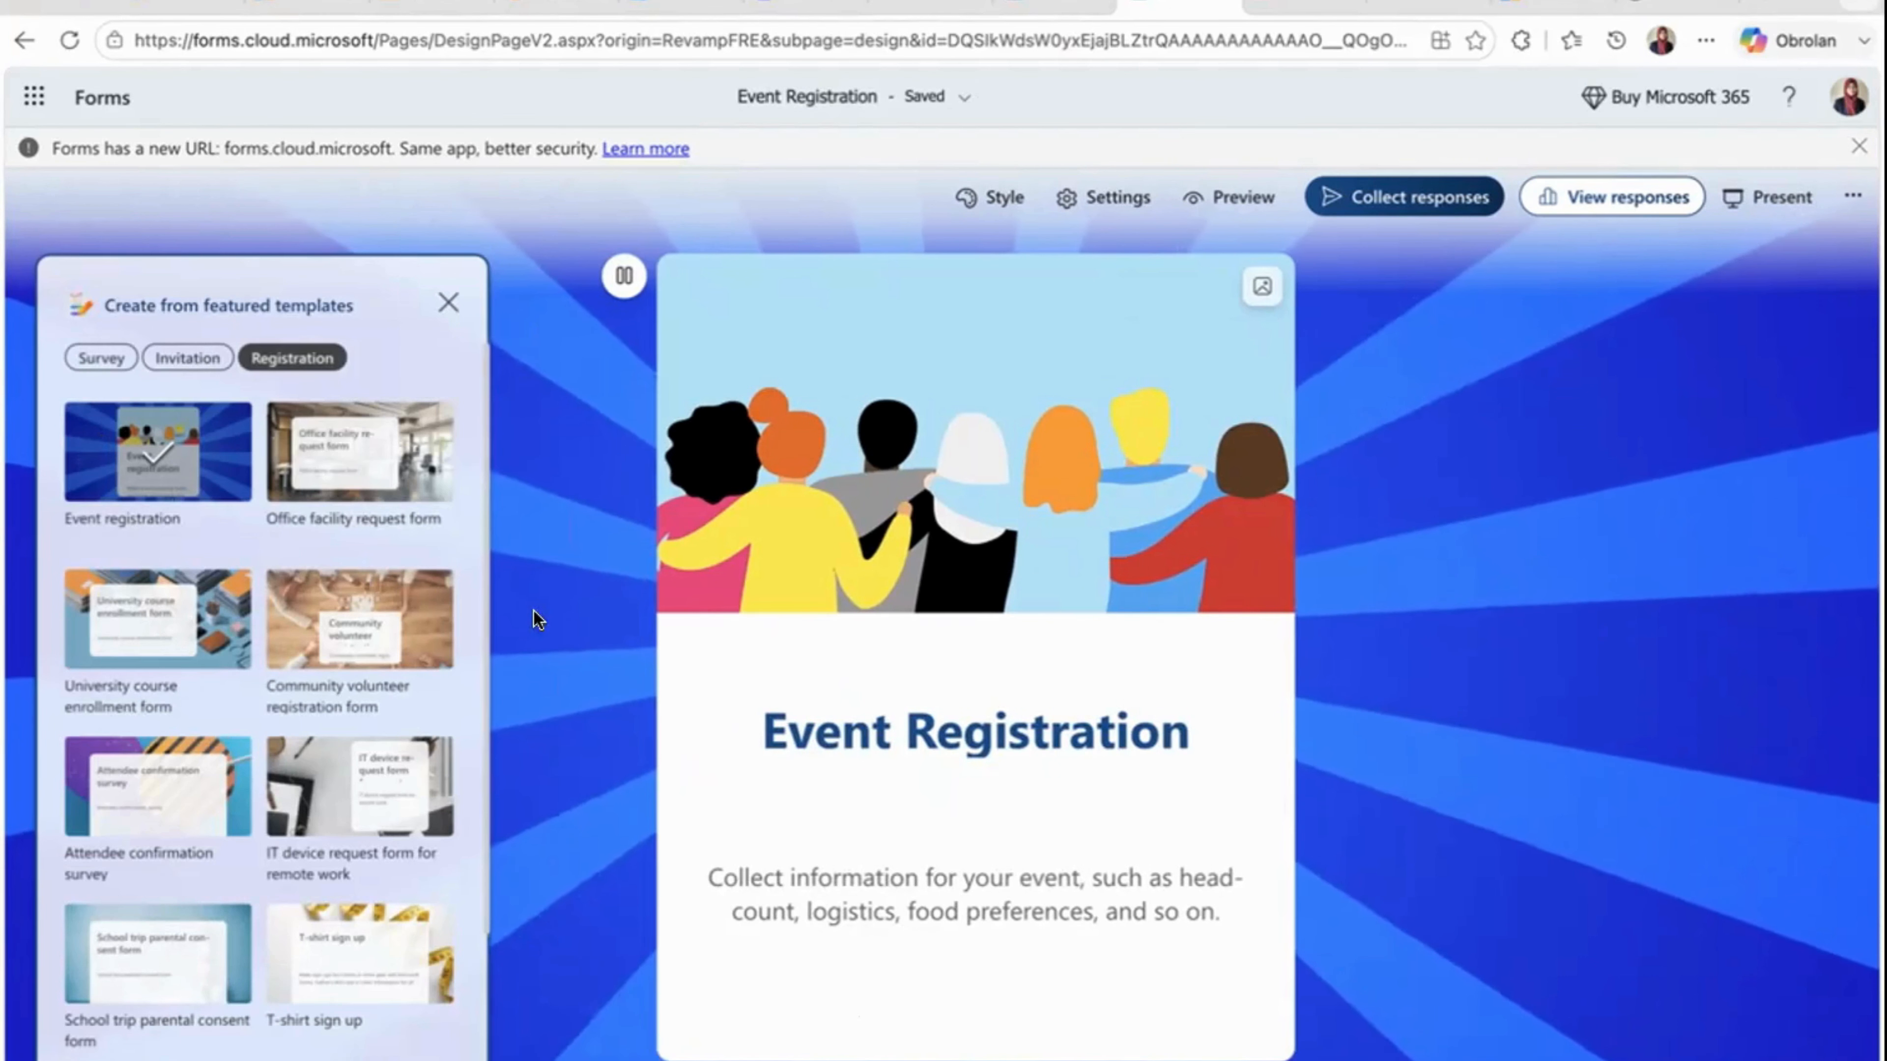
scroll(893, 696, "down", 5)
scroll(897, 700, "down", 8)
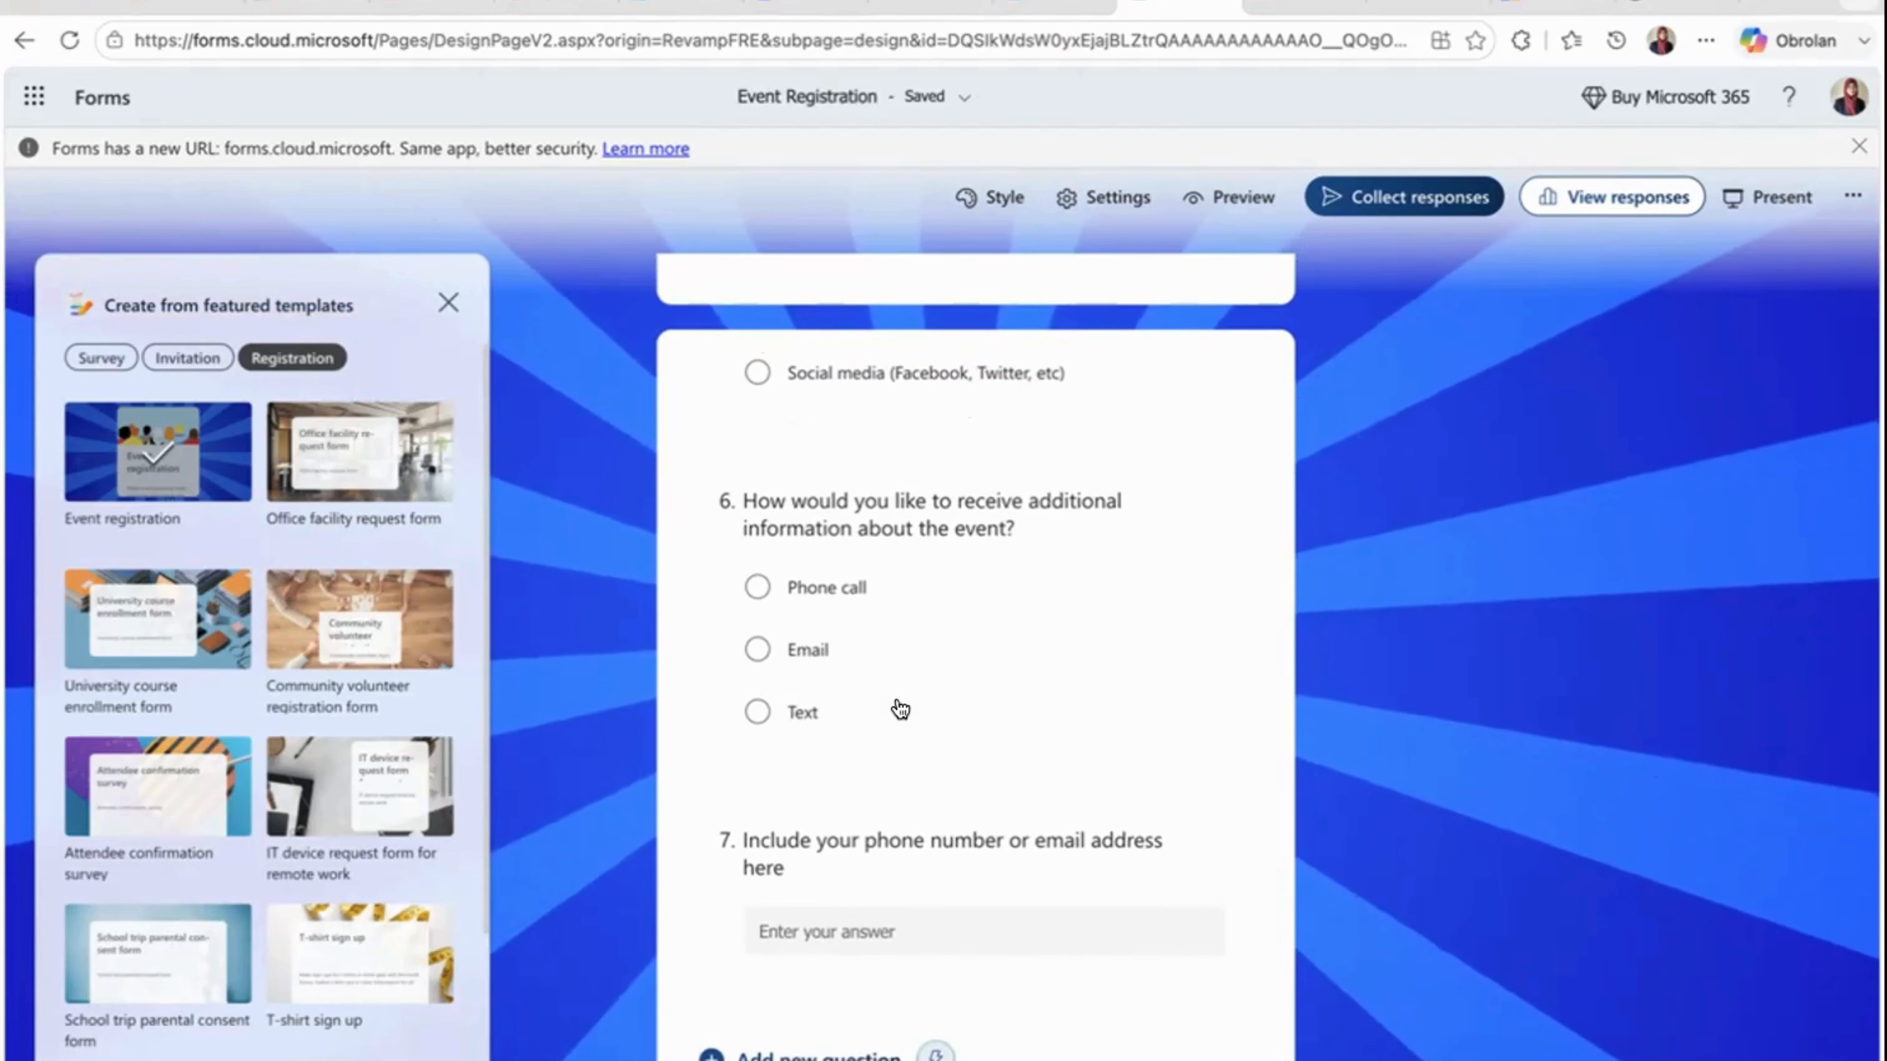
- View the question types available for a new question at the form's end, and bring back the featured templates
left_click(808, 1057)
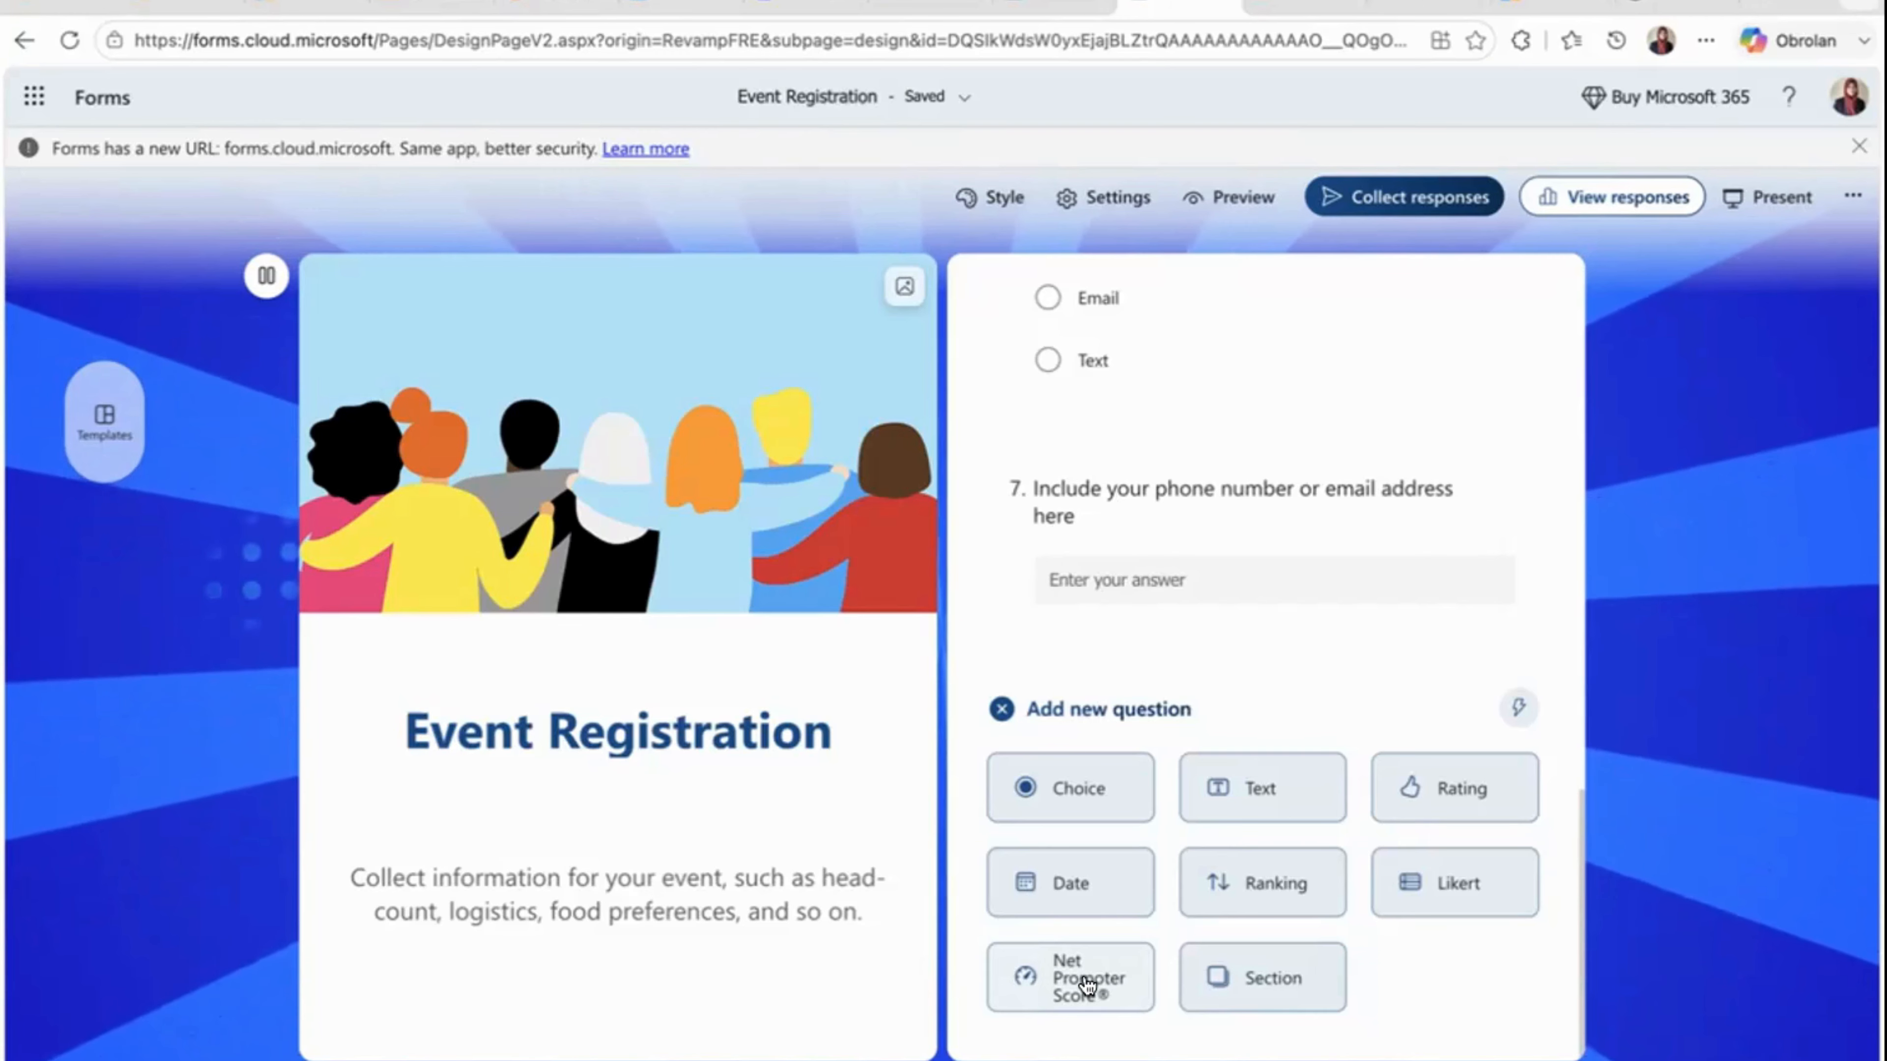
scroll(1254, 667, "up", 15)
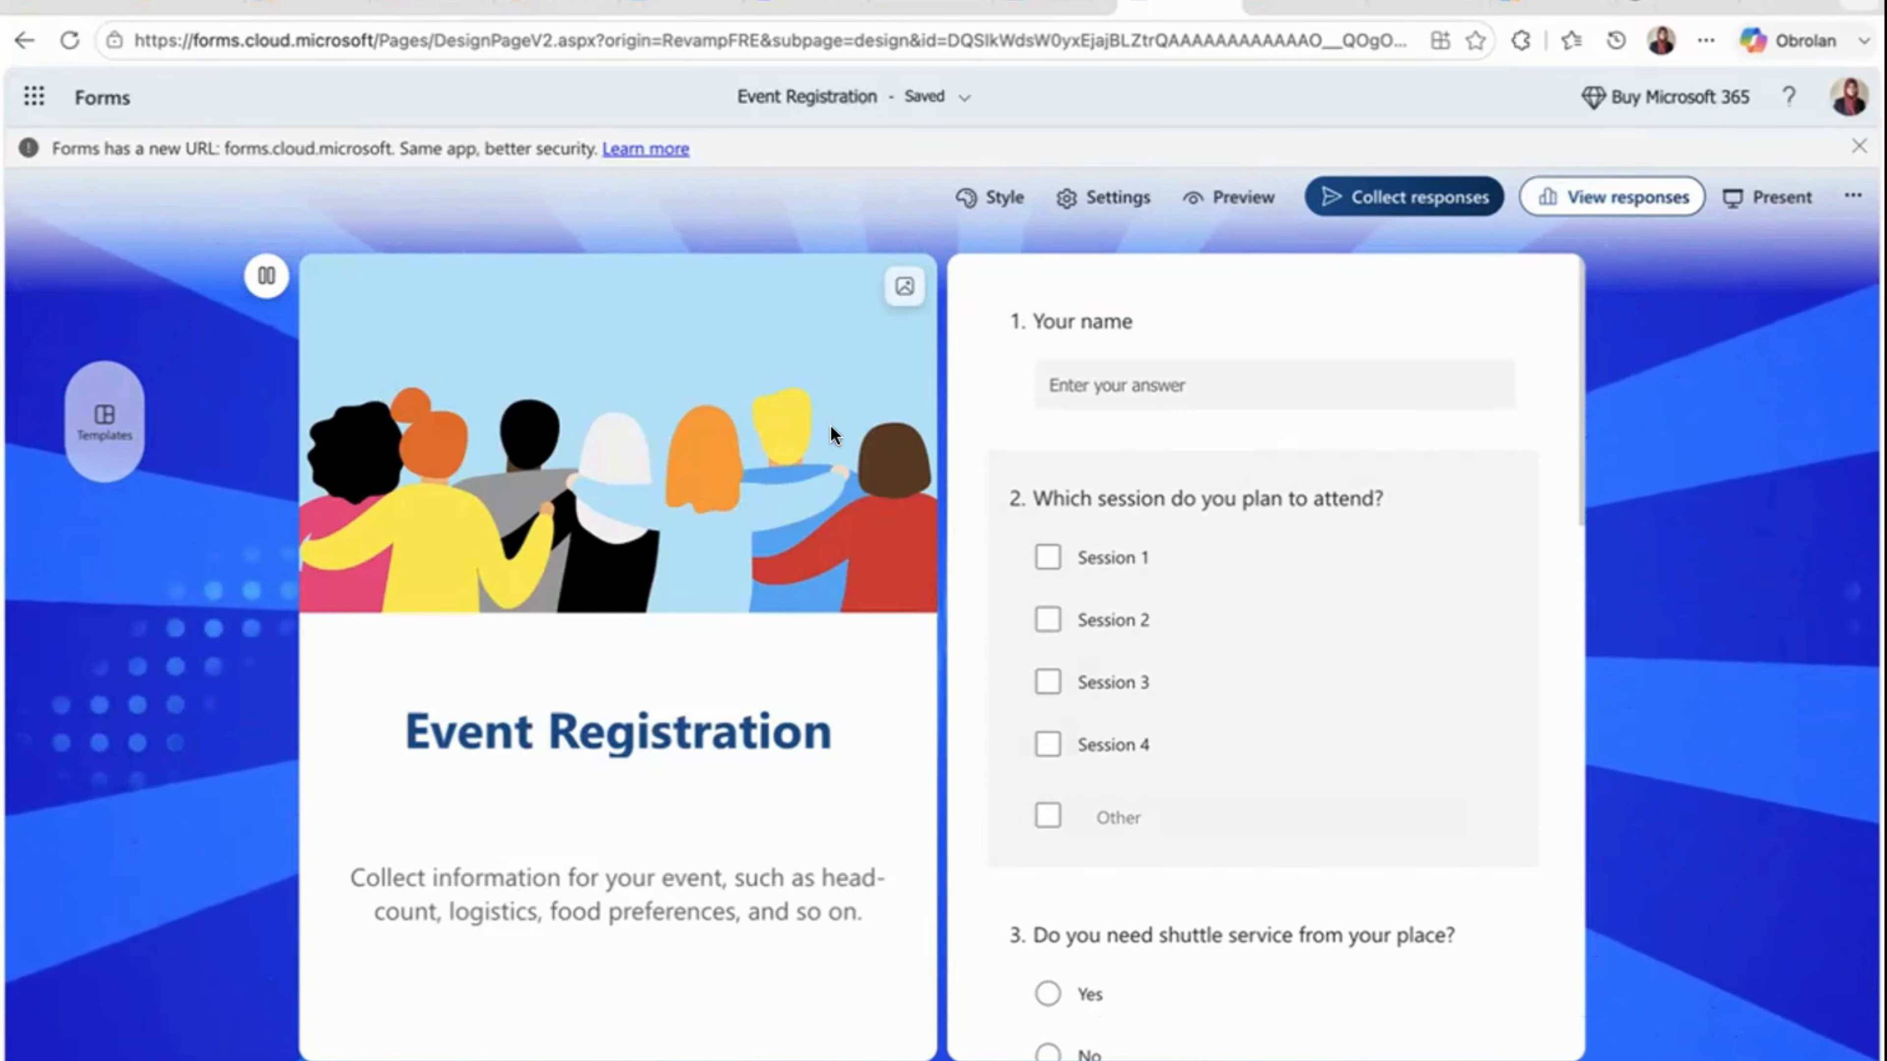
left_click(138, 430)
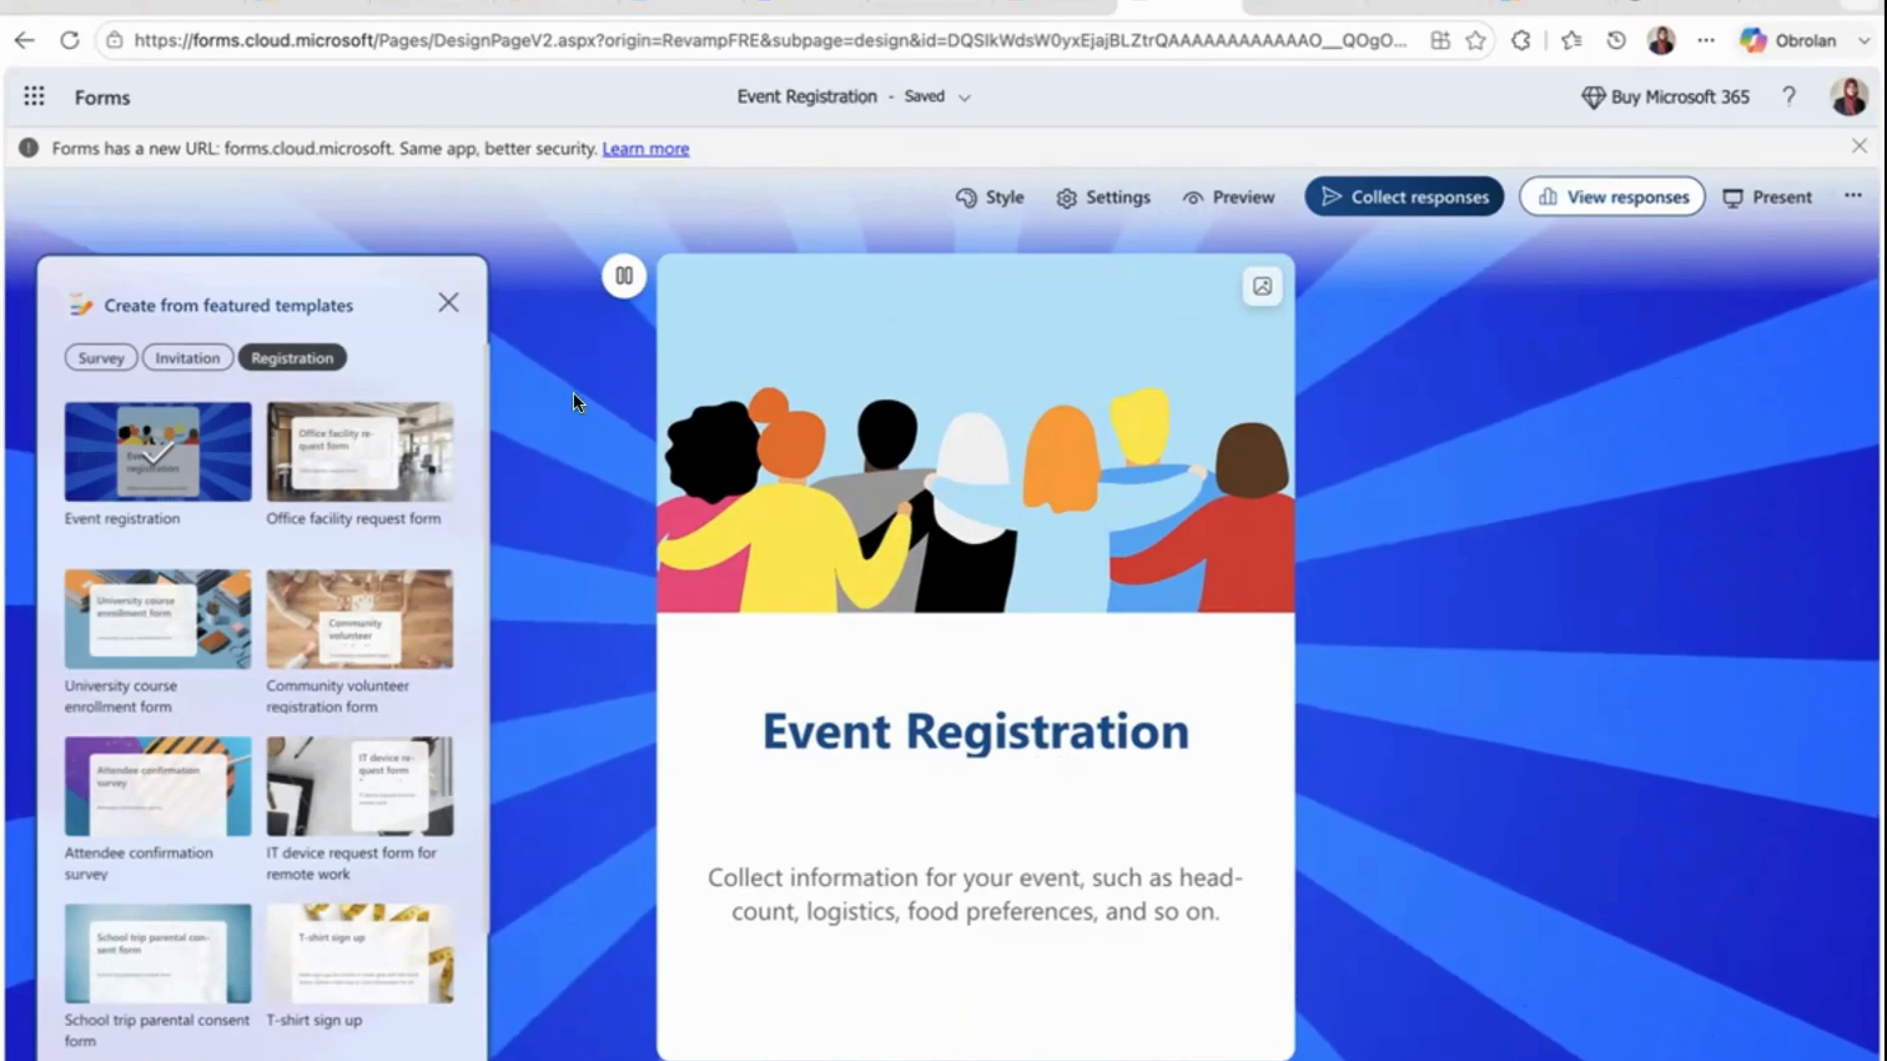
scroll(977, 725, "down", 8)
scroll(977, 724, "up", 8)
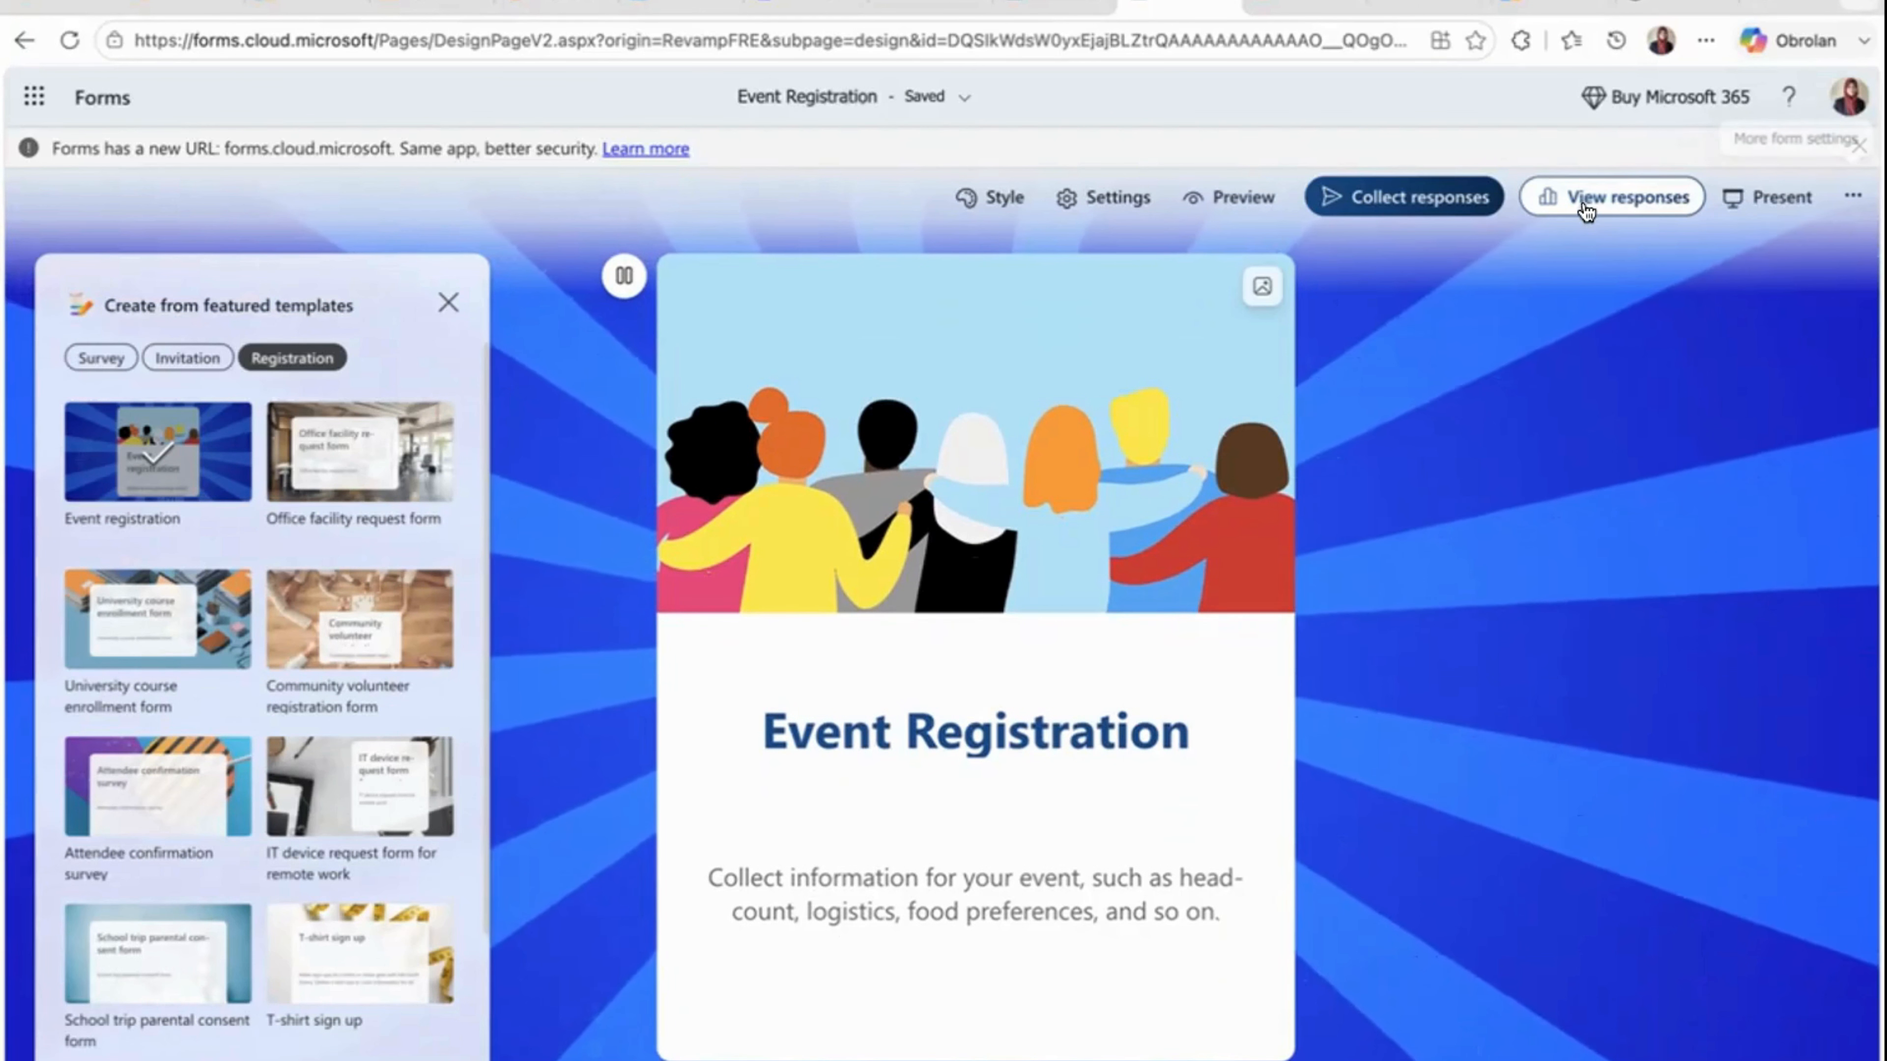
- Open the form's Get Pre-filled URL view, look through its pre-filled answer option and questions, and close it
left_click(1852, 199)
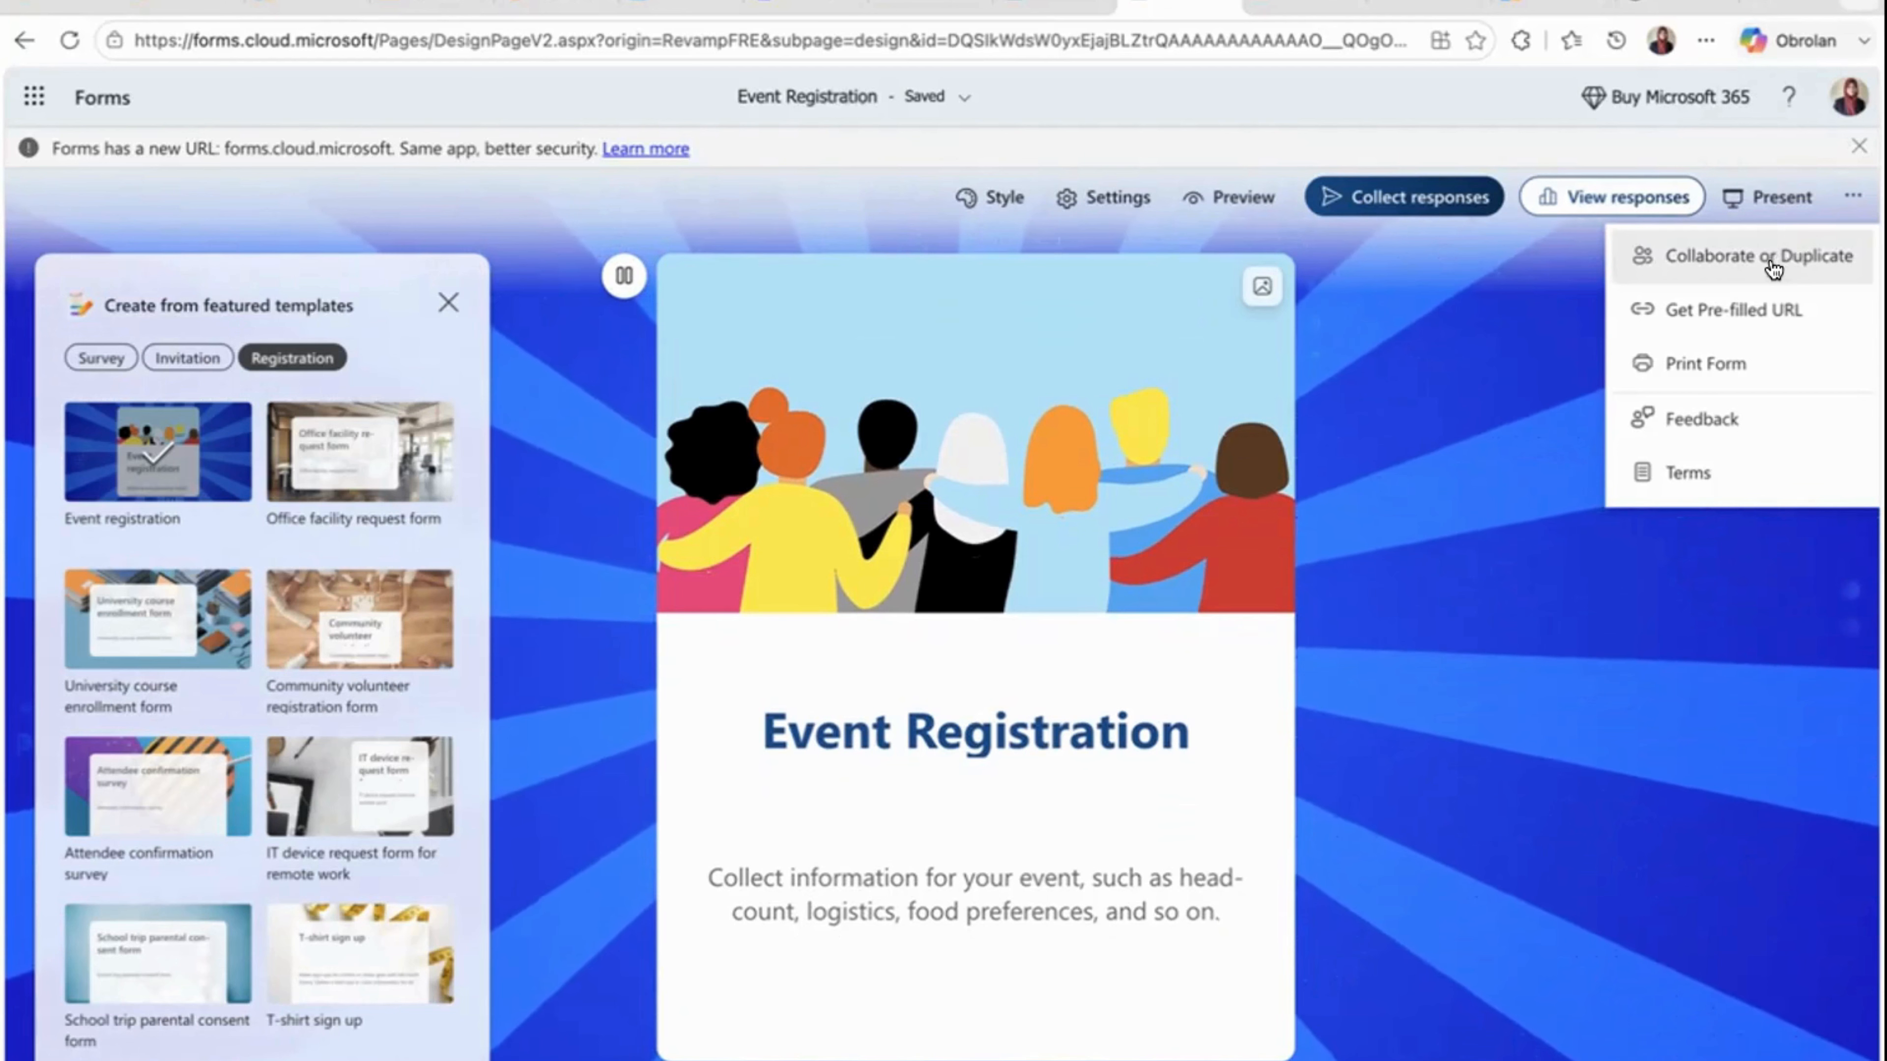
left_click(1691, 310)
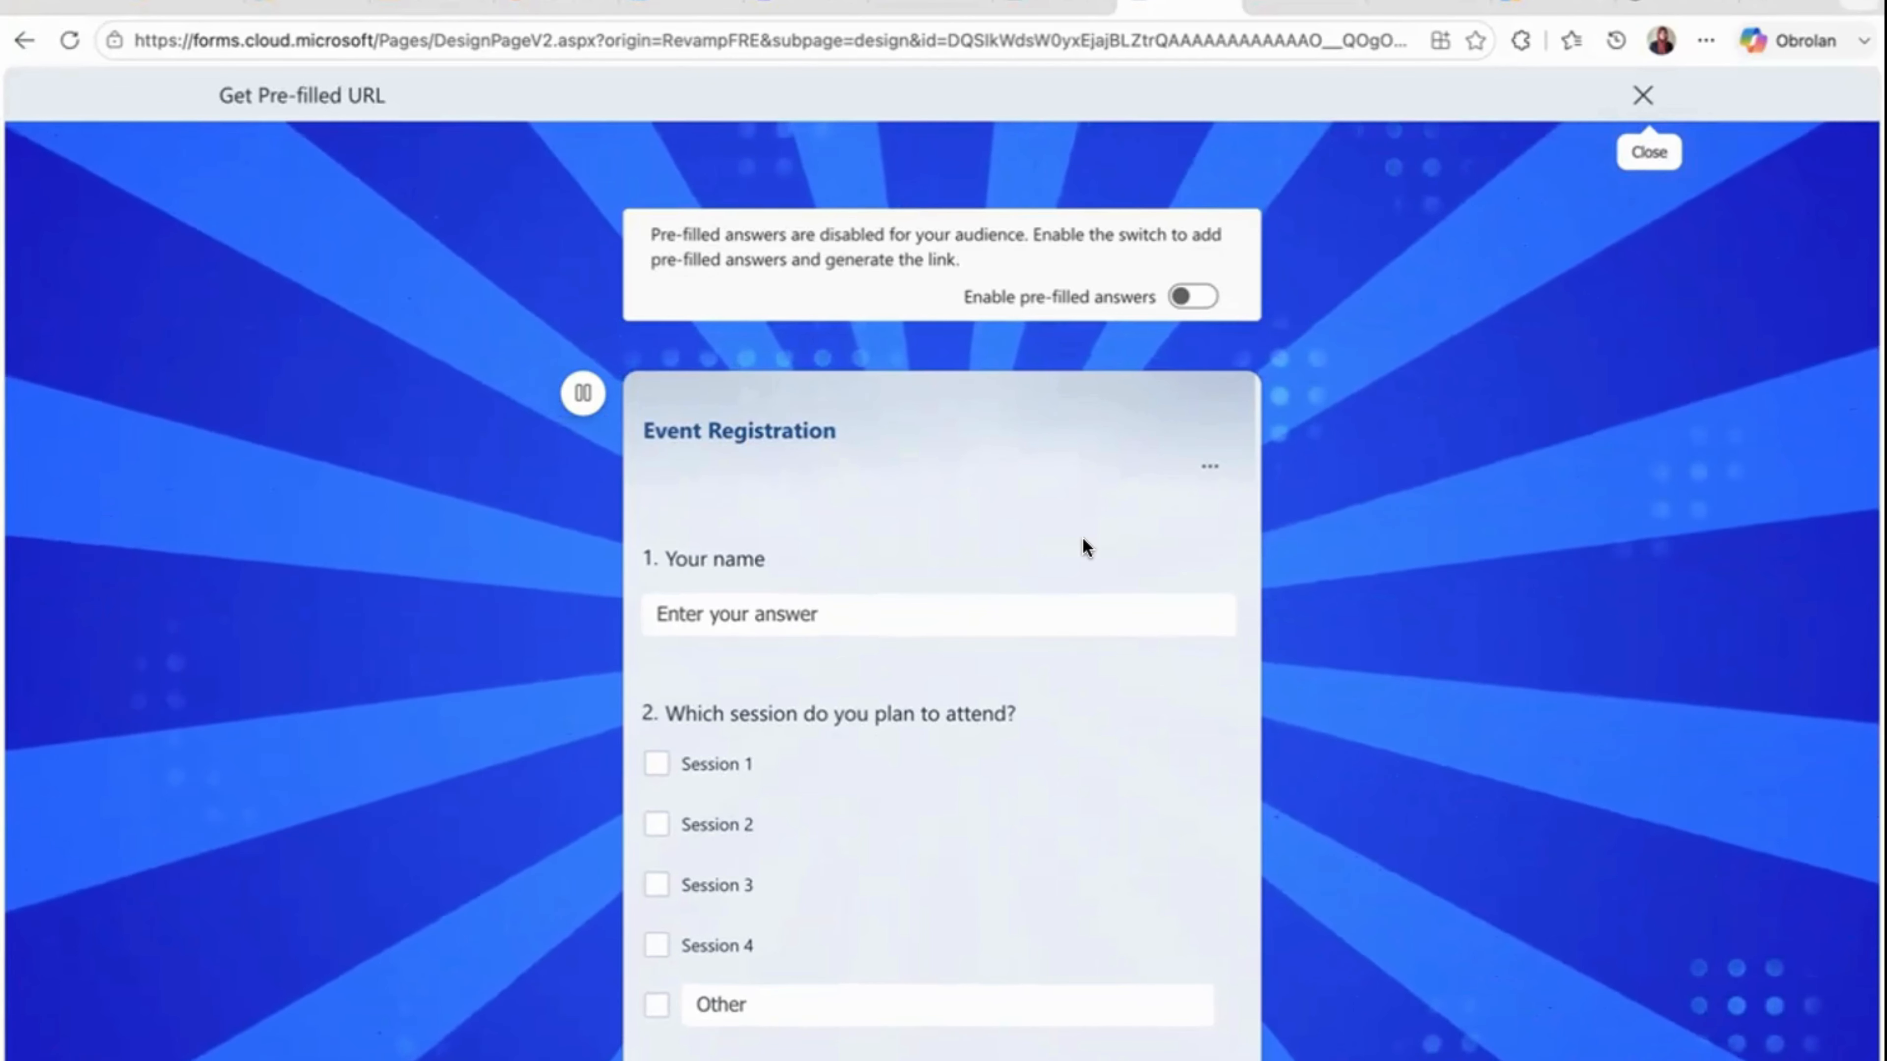
scroll(1037, 646, "down", 1)
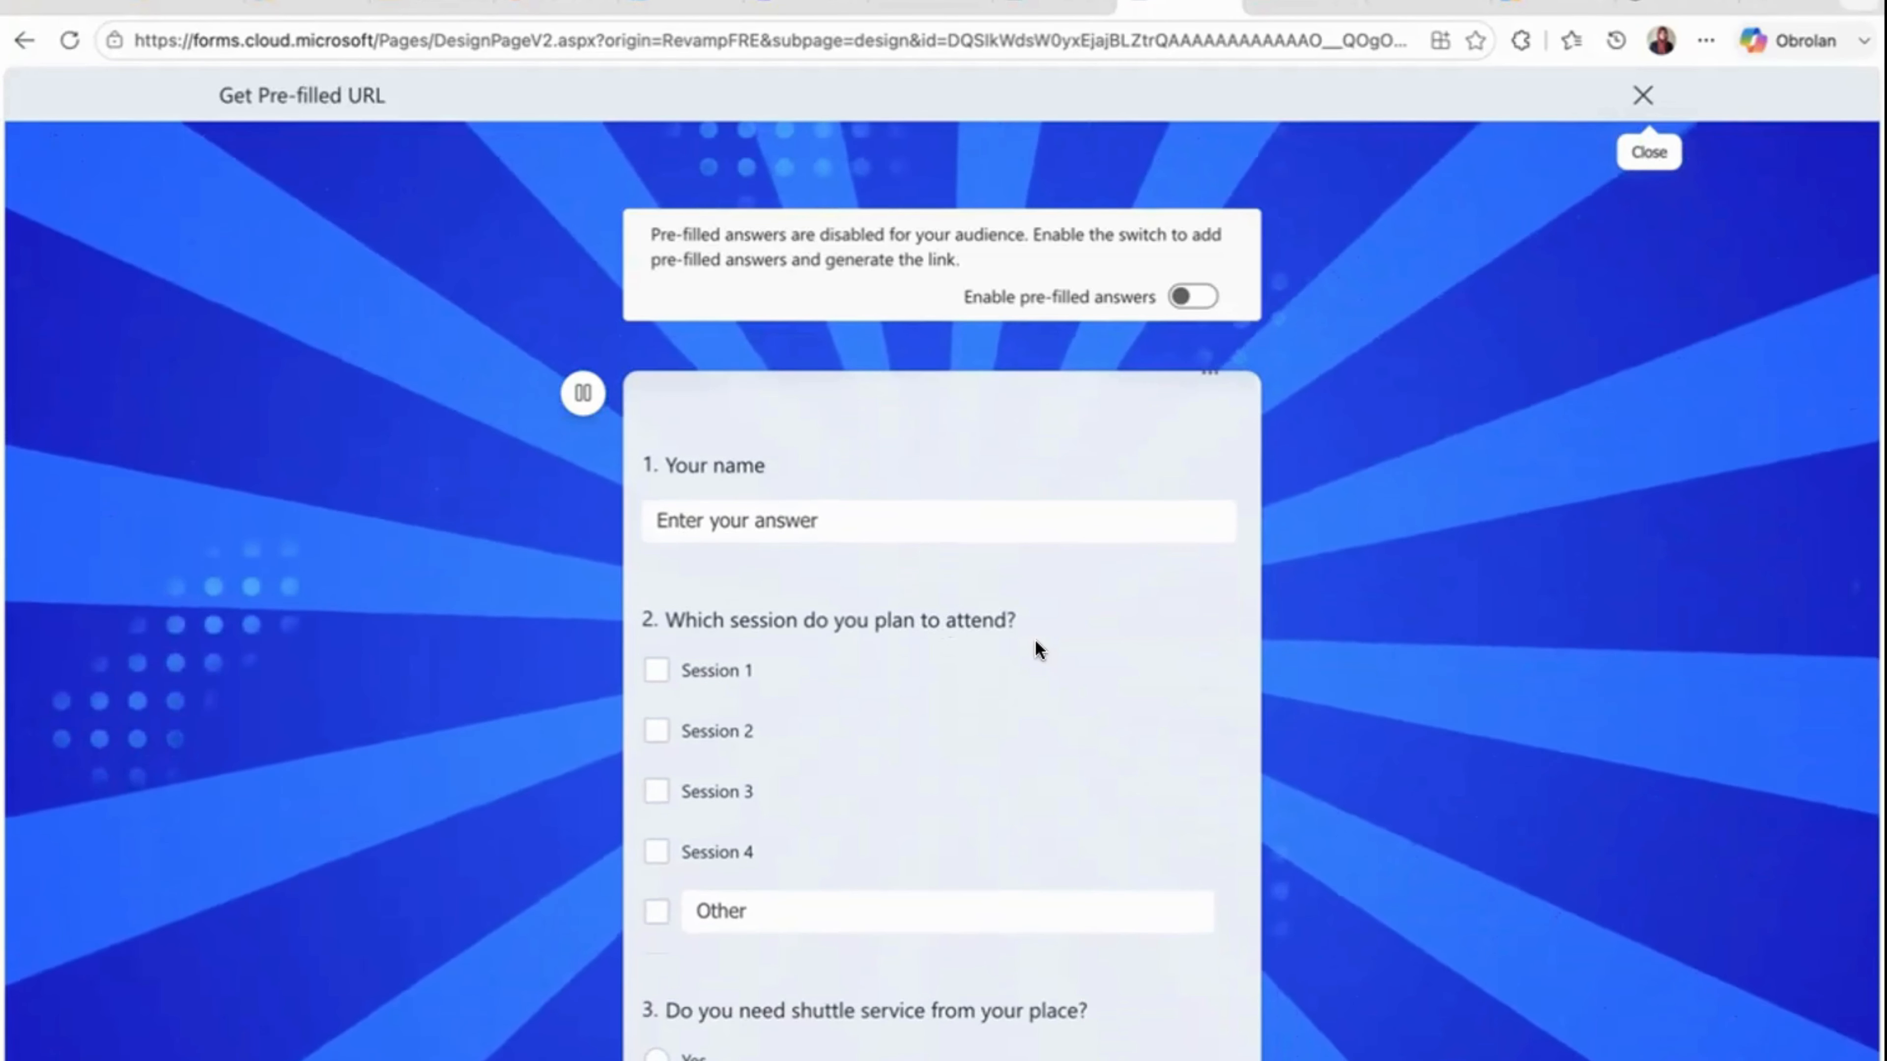
scroll(1036, 647, "up", 1)
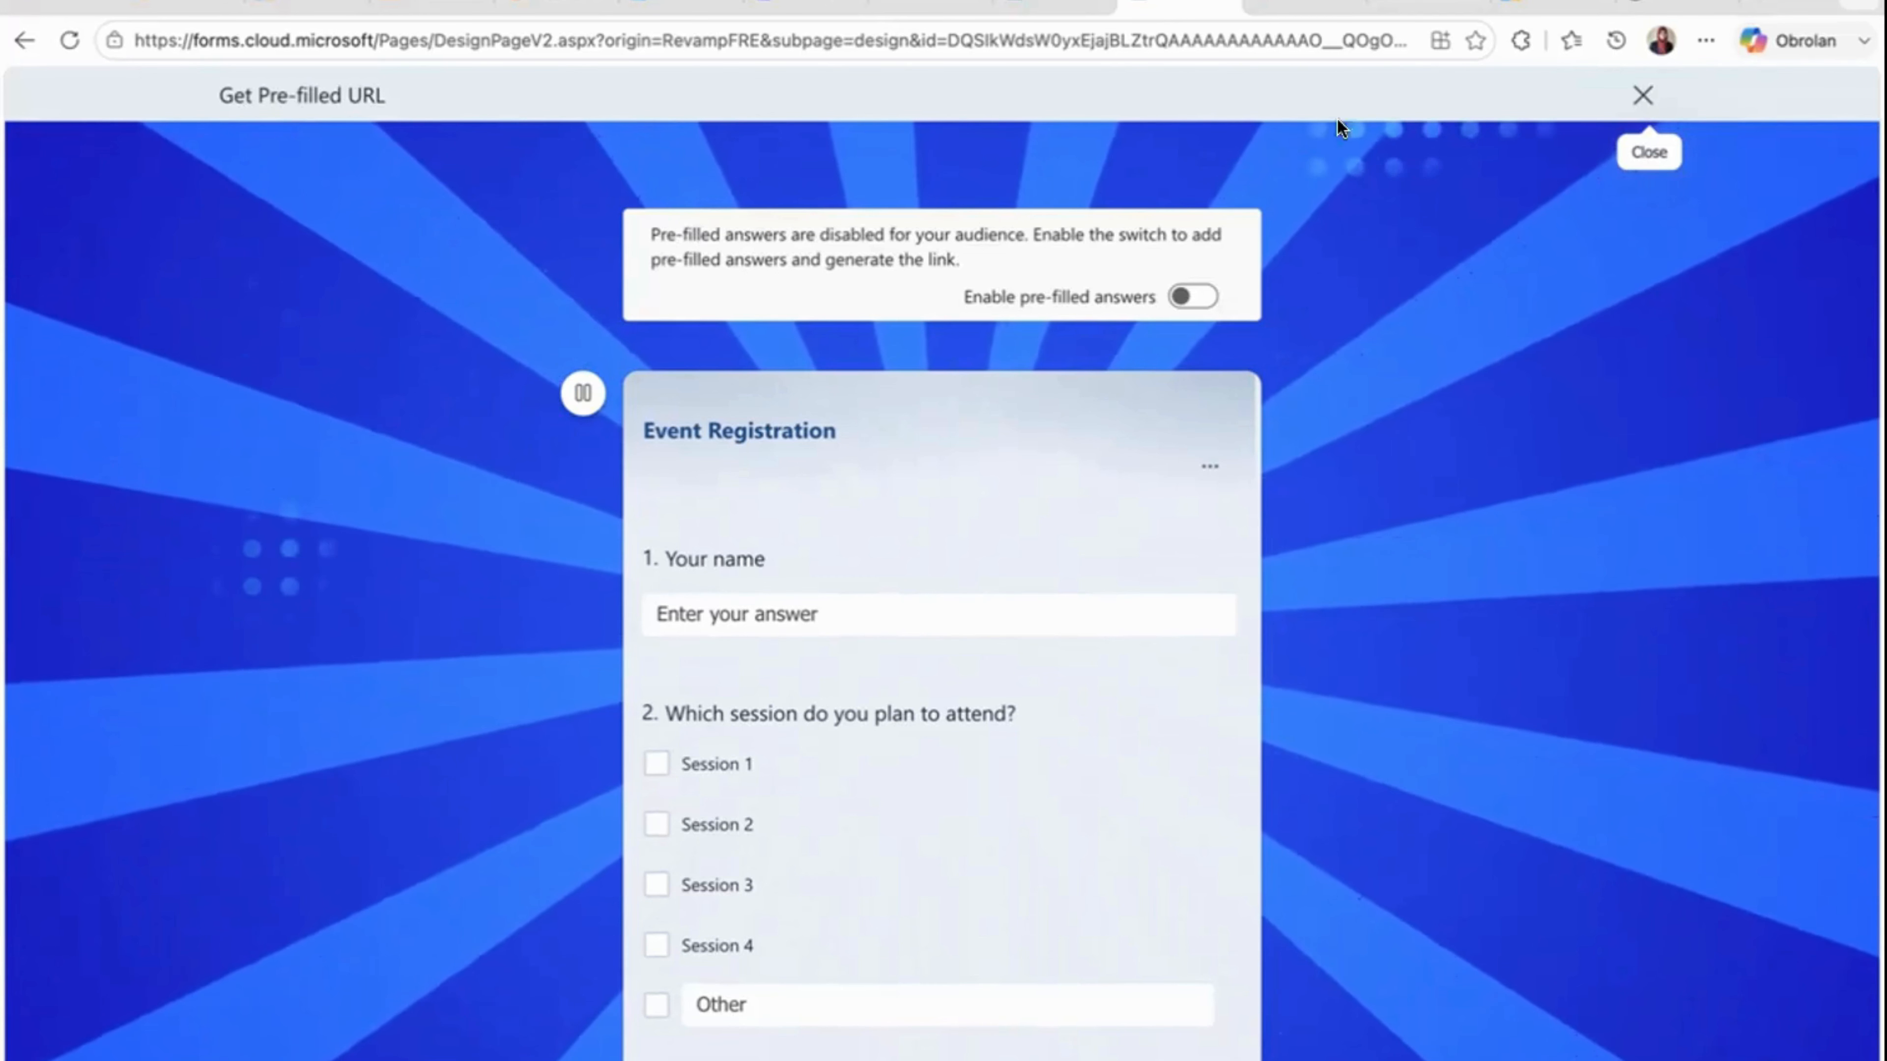
scroll(898, 529, "down", 3)
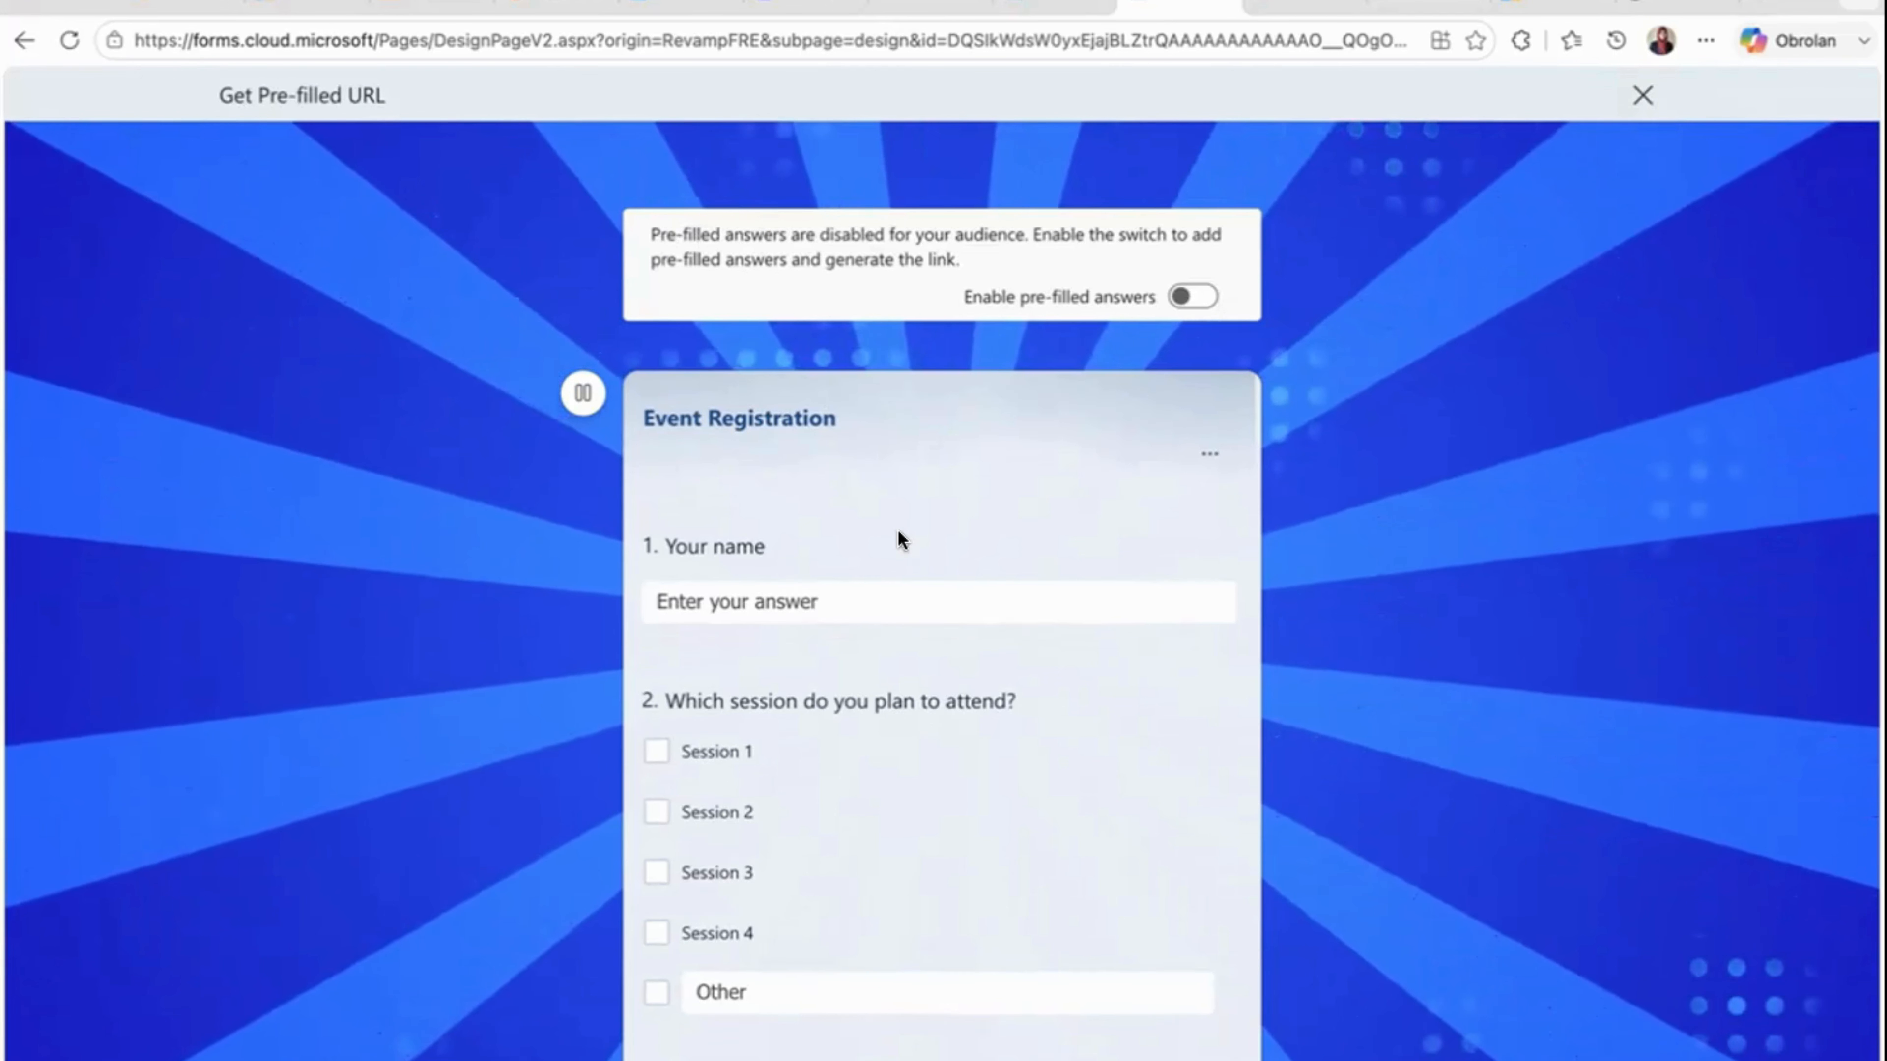
scroll(899, 539, "up", 3)
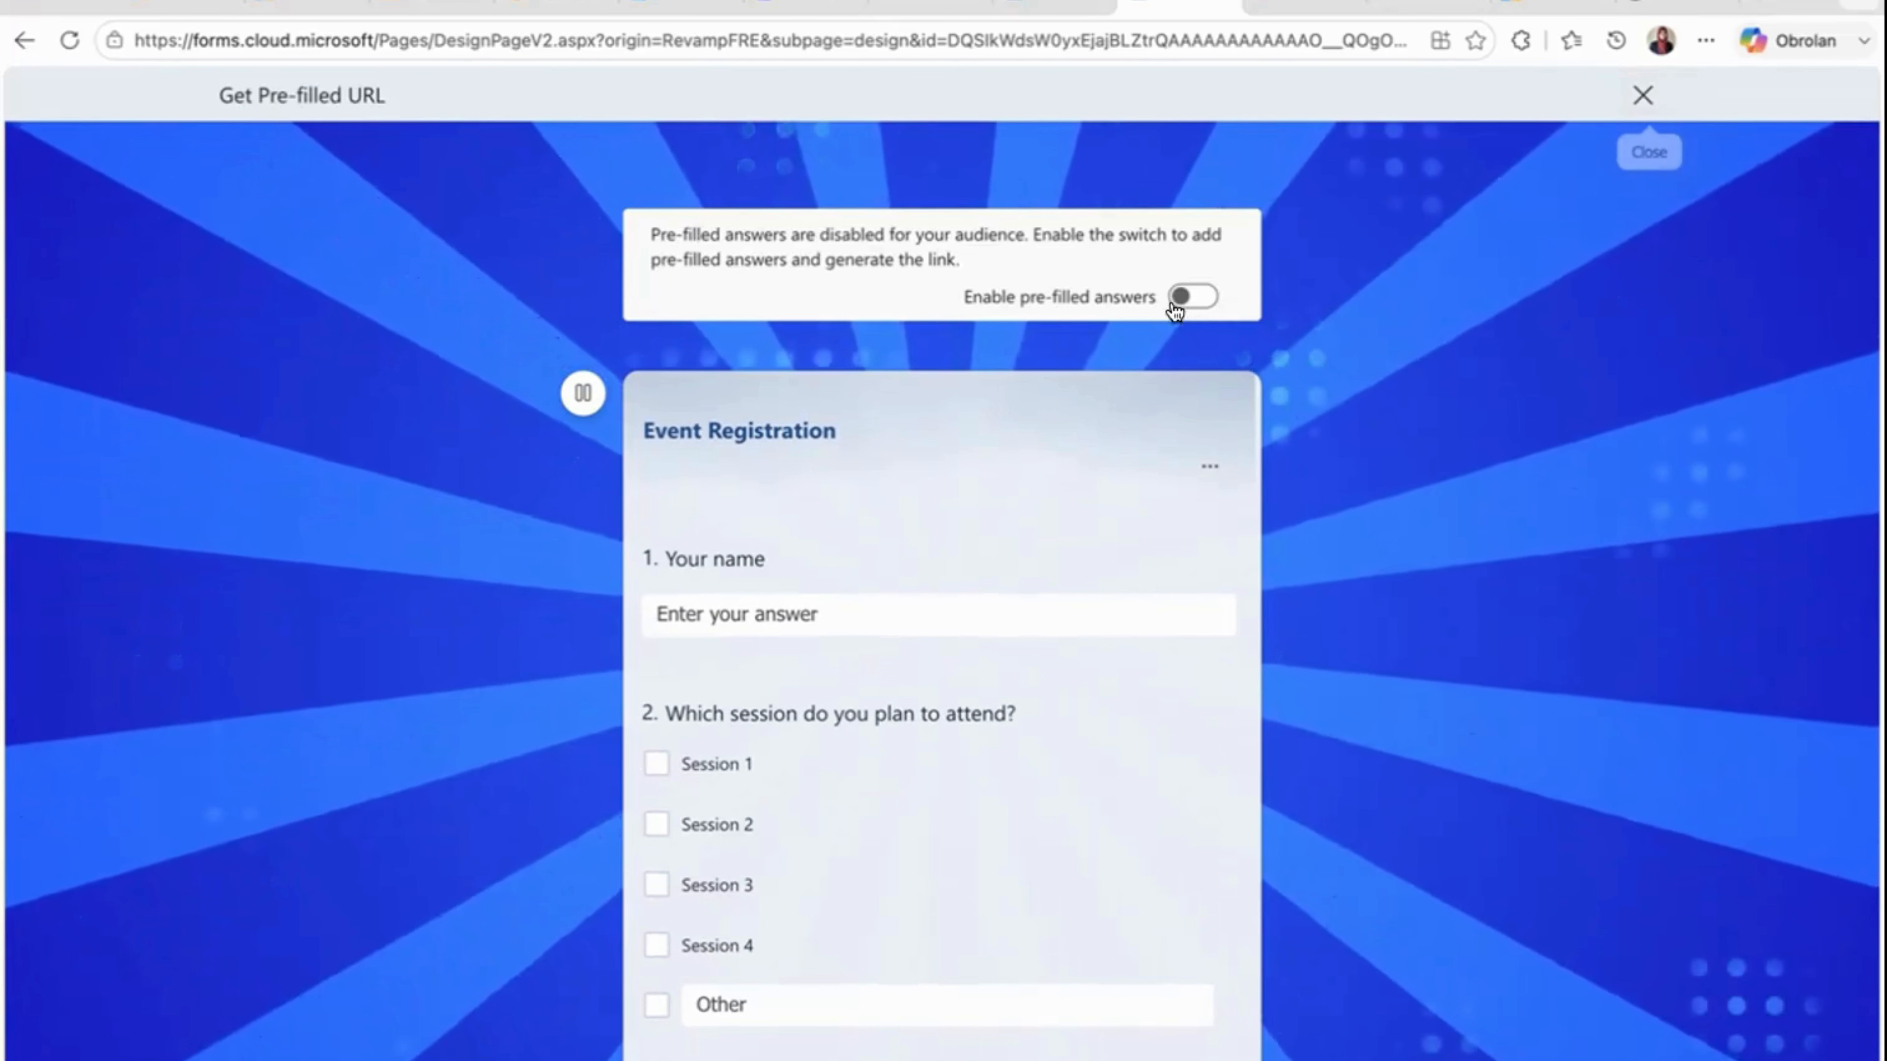
left_click(1643, 95)
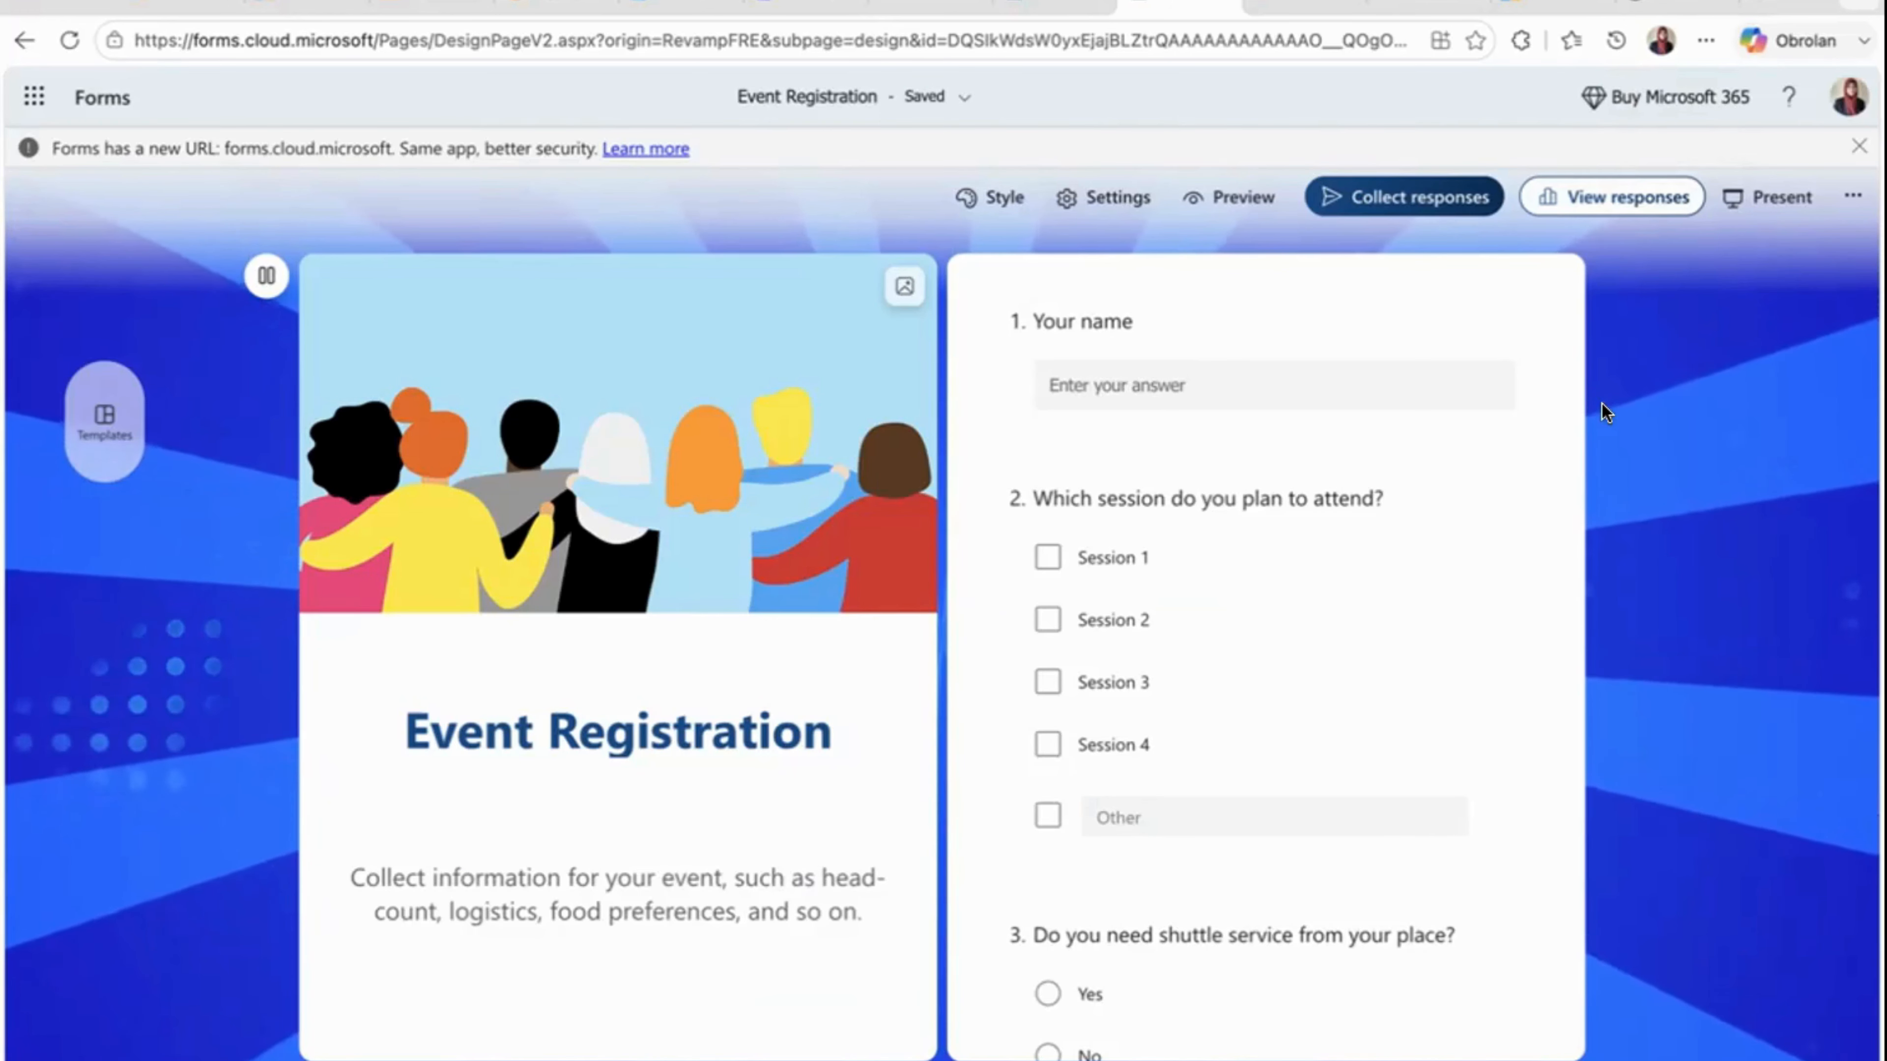
- Review the form's response settings and close them without changing any option
left_click(1089, 194)
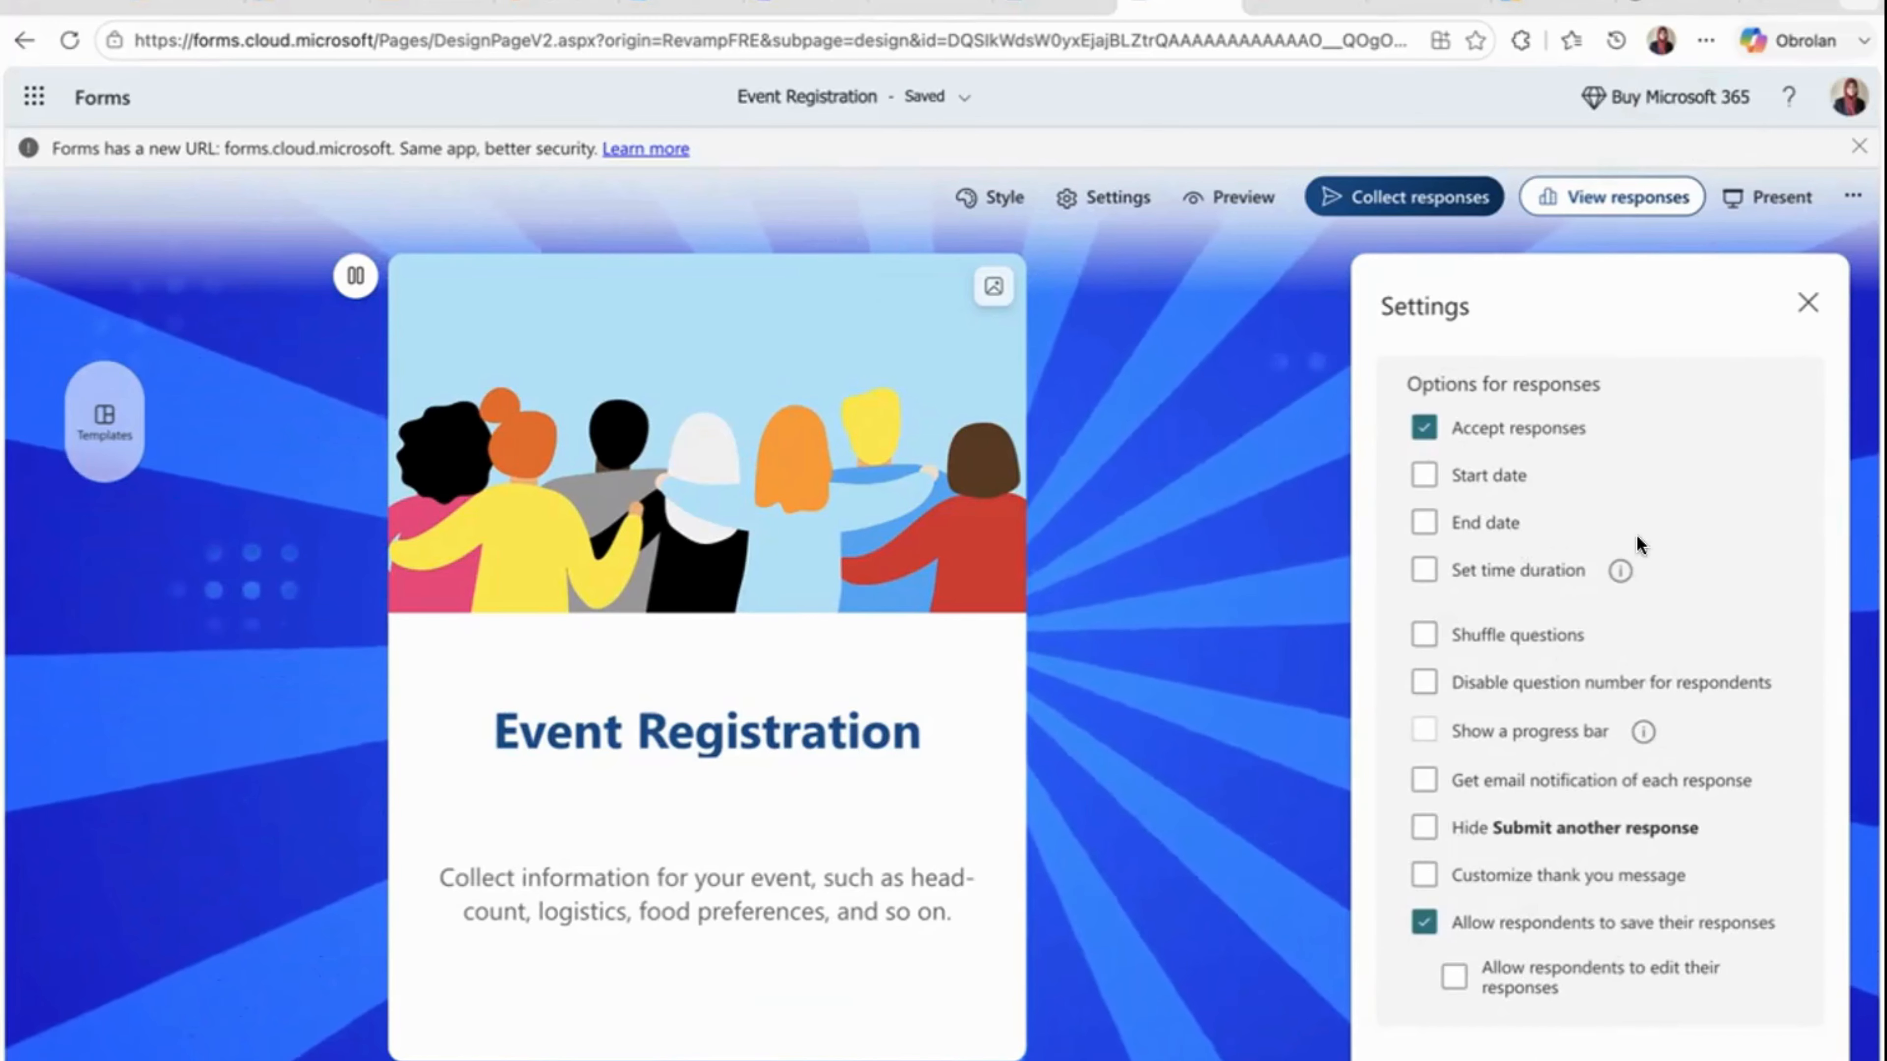
left_click(1806, 302)
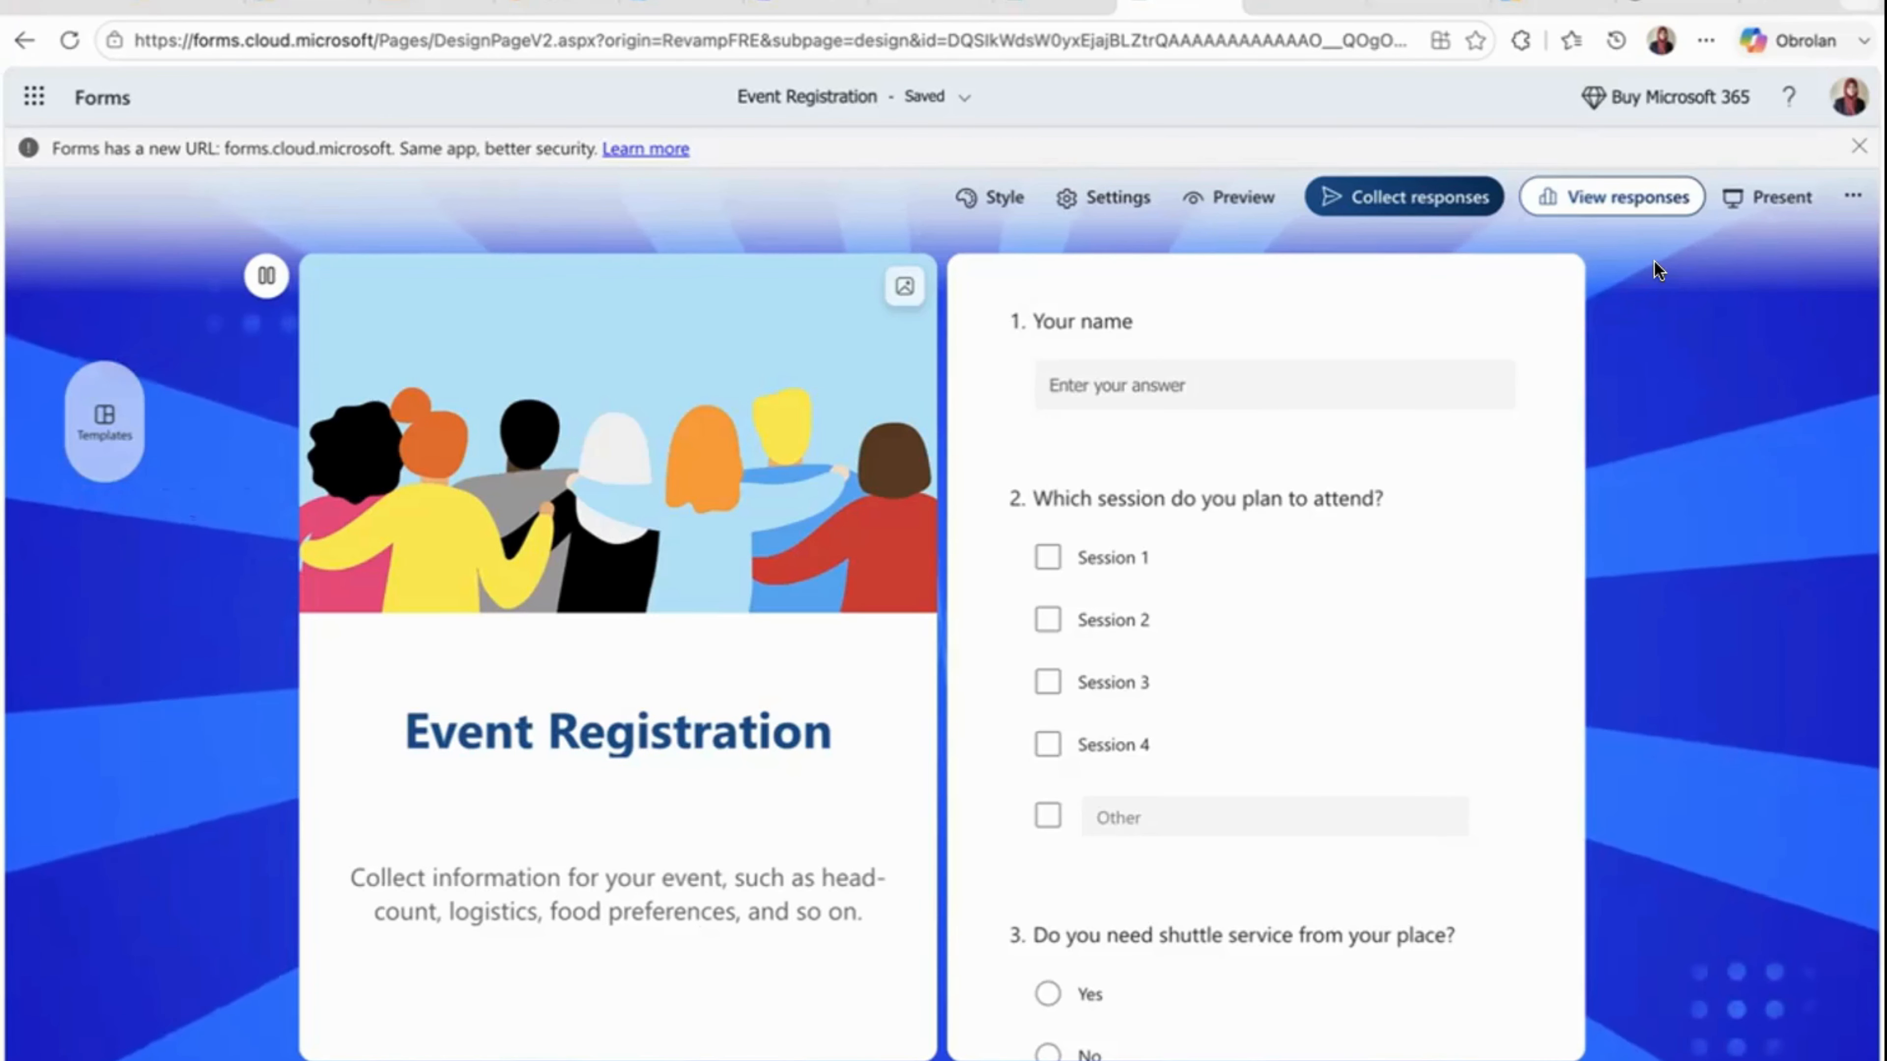
- Present the form, copy its response link and open that link in a new browser tab
left_click(1774, 198)
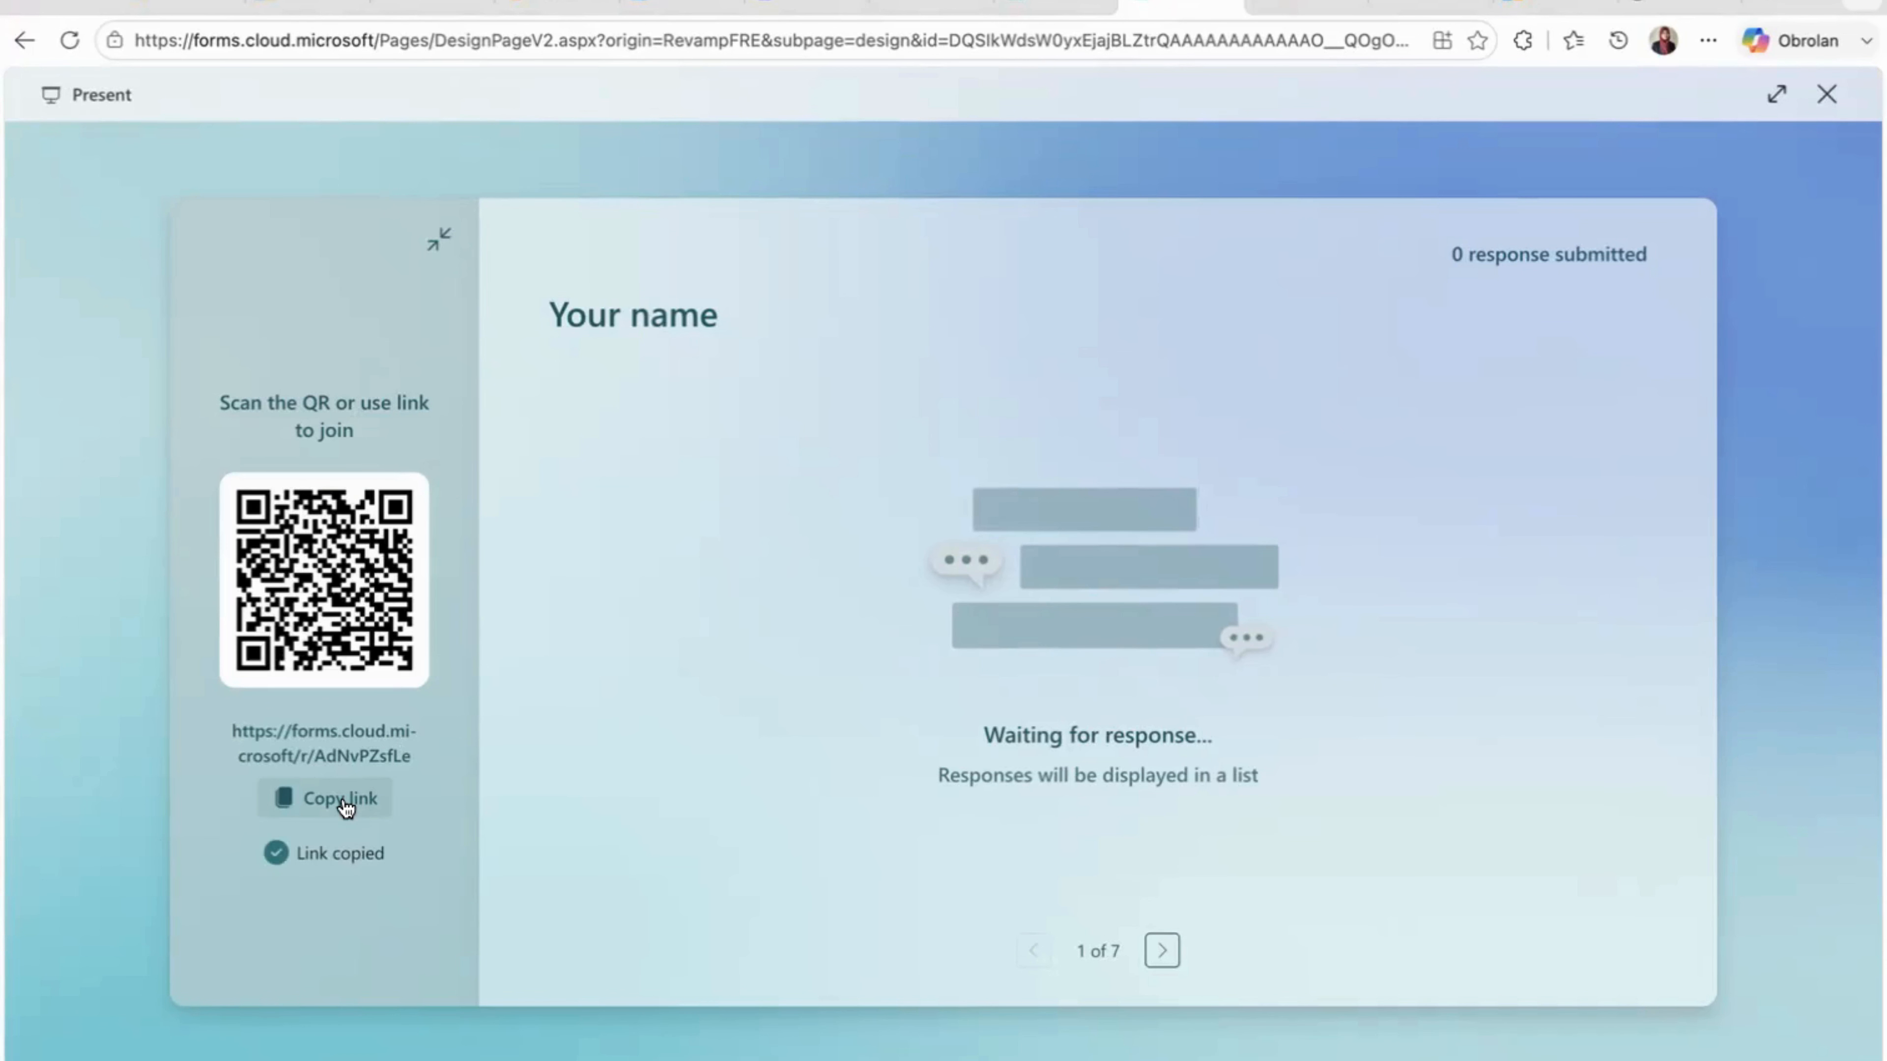
left_click(1766, 3)
key("super+v")
key("Return")
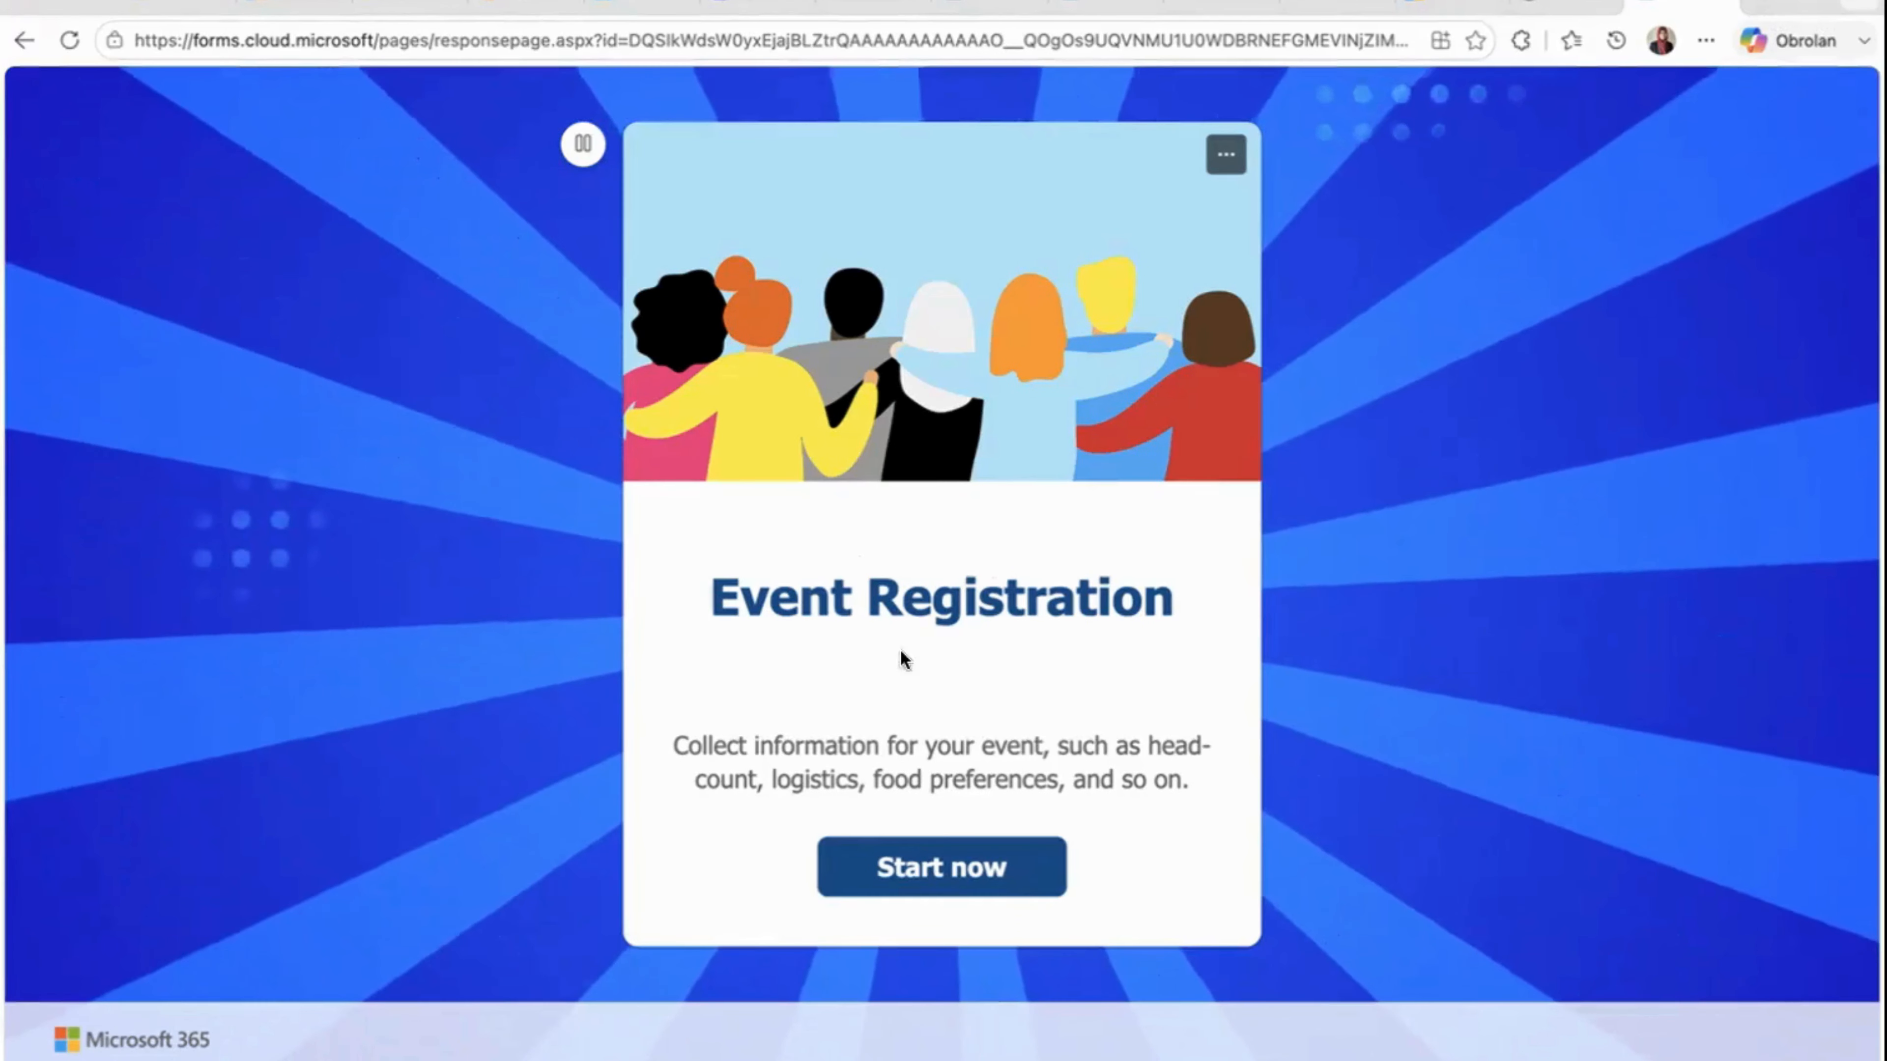
- Start the Event Registration form as a respondent and look through its questions down to the end
left_click(904, 847)
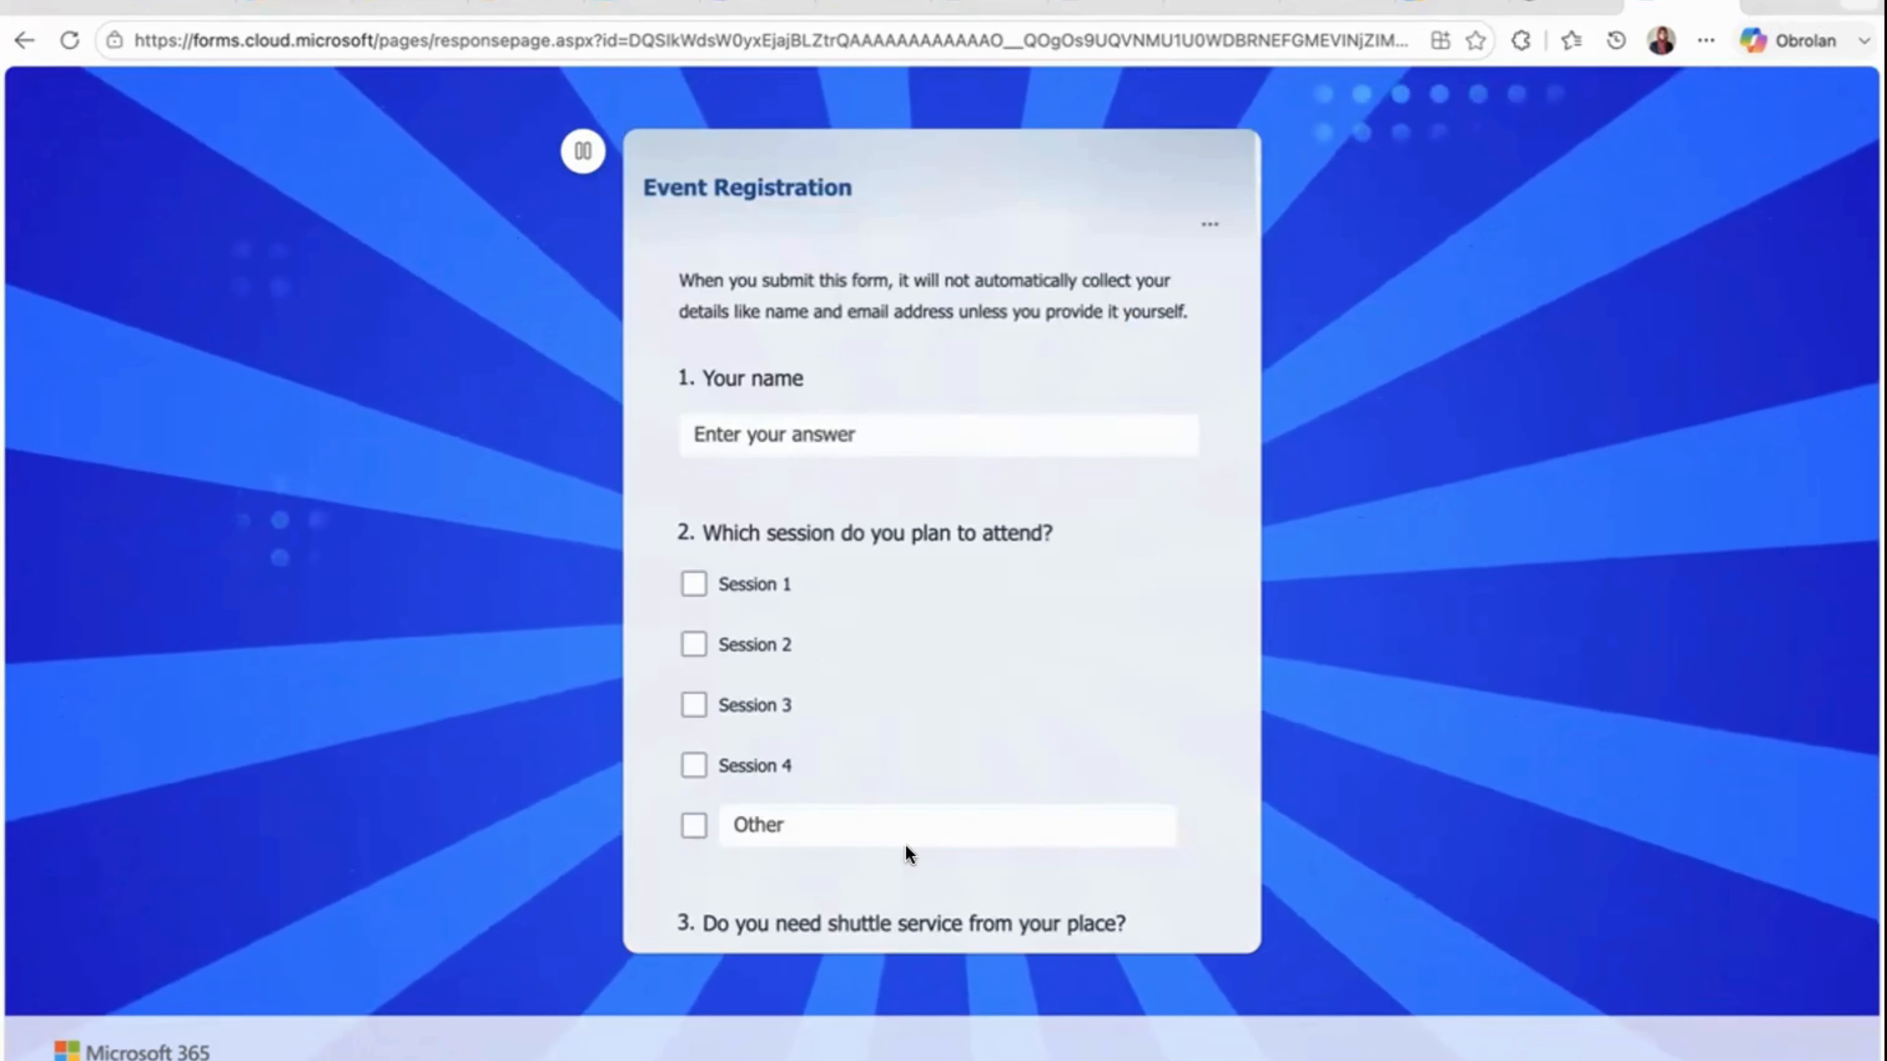
scroll(888, 621, "down", 10)
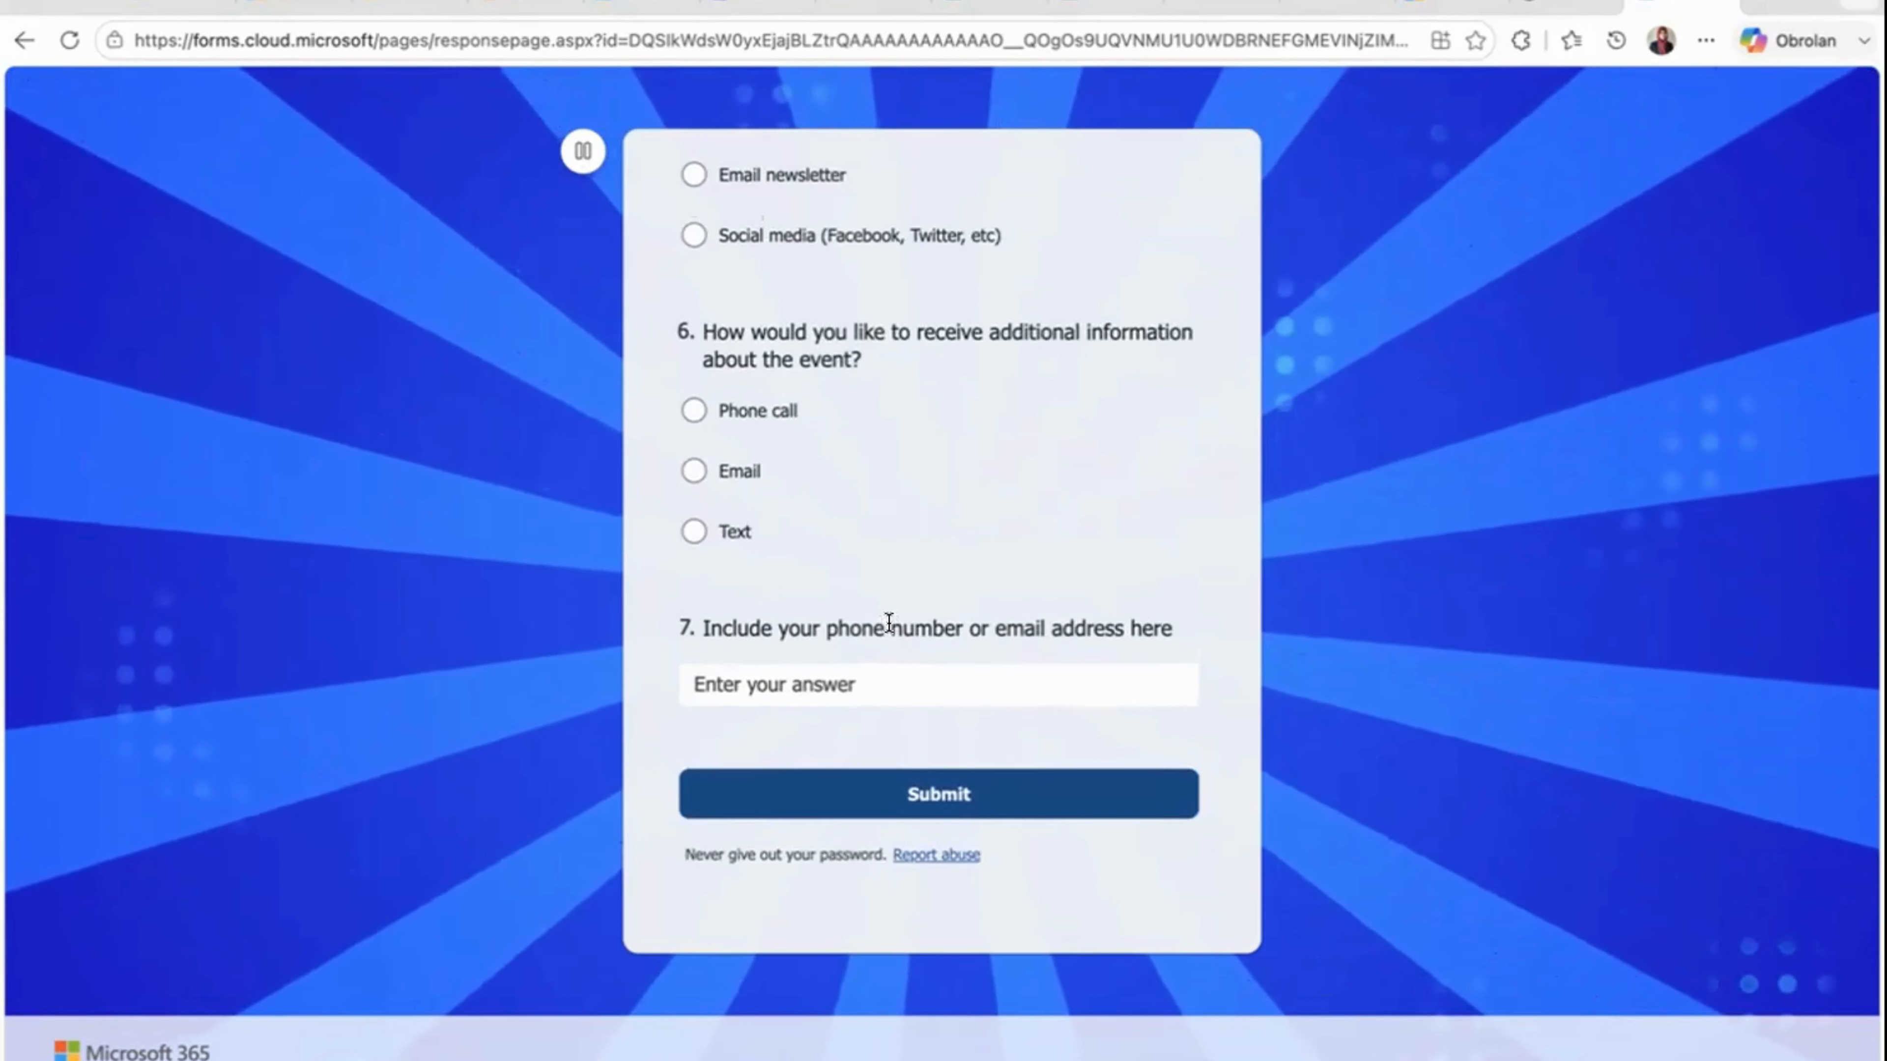
- Leave the respondent page, return to the Event Registration form's presentation view and close it to get back to the form editor
scroll(888, 623, "up", 10)
left_click(1108, 4)
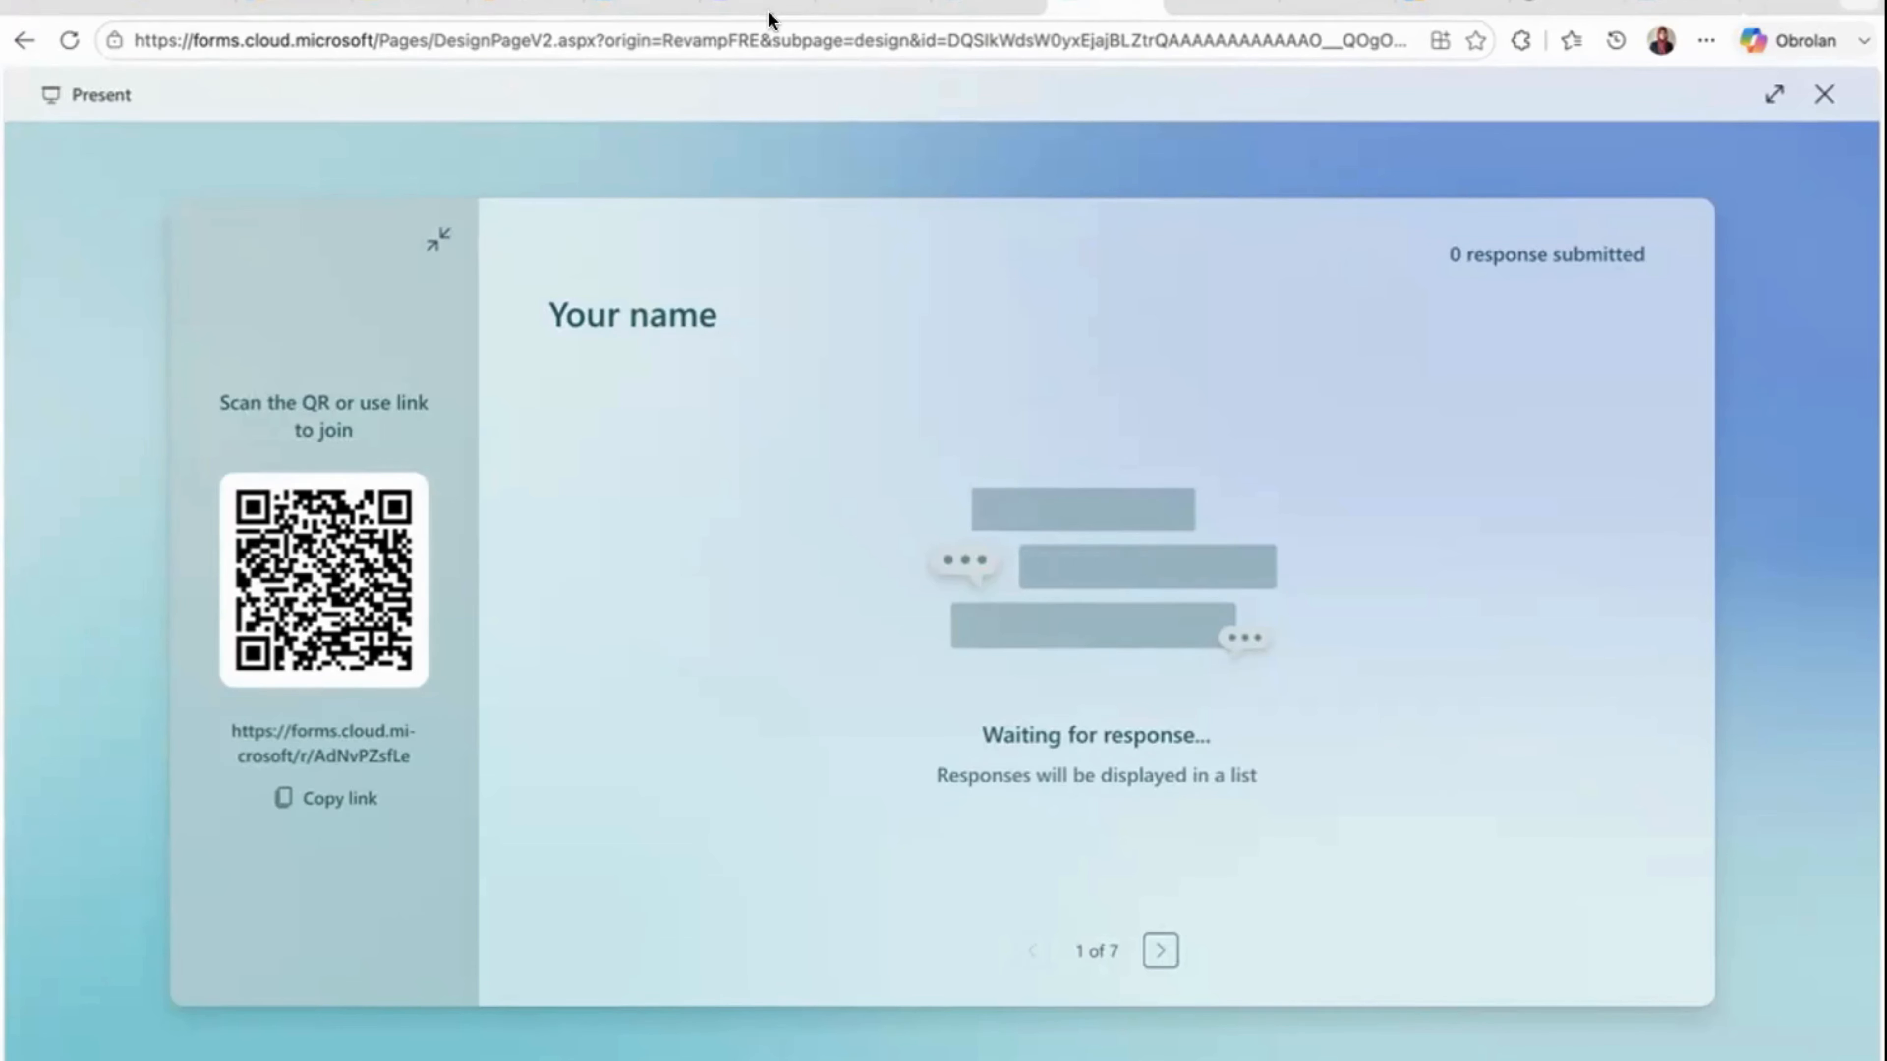
left_click(1822, 104)
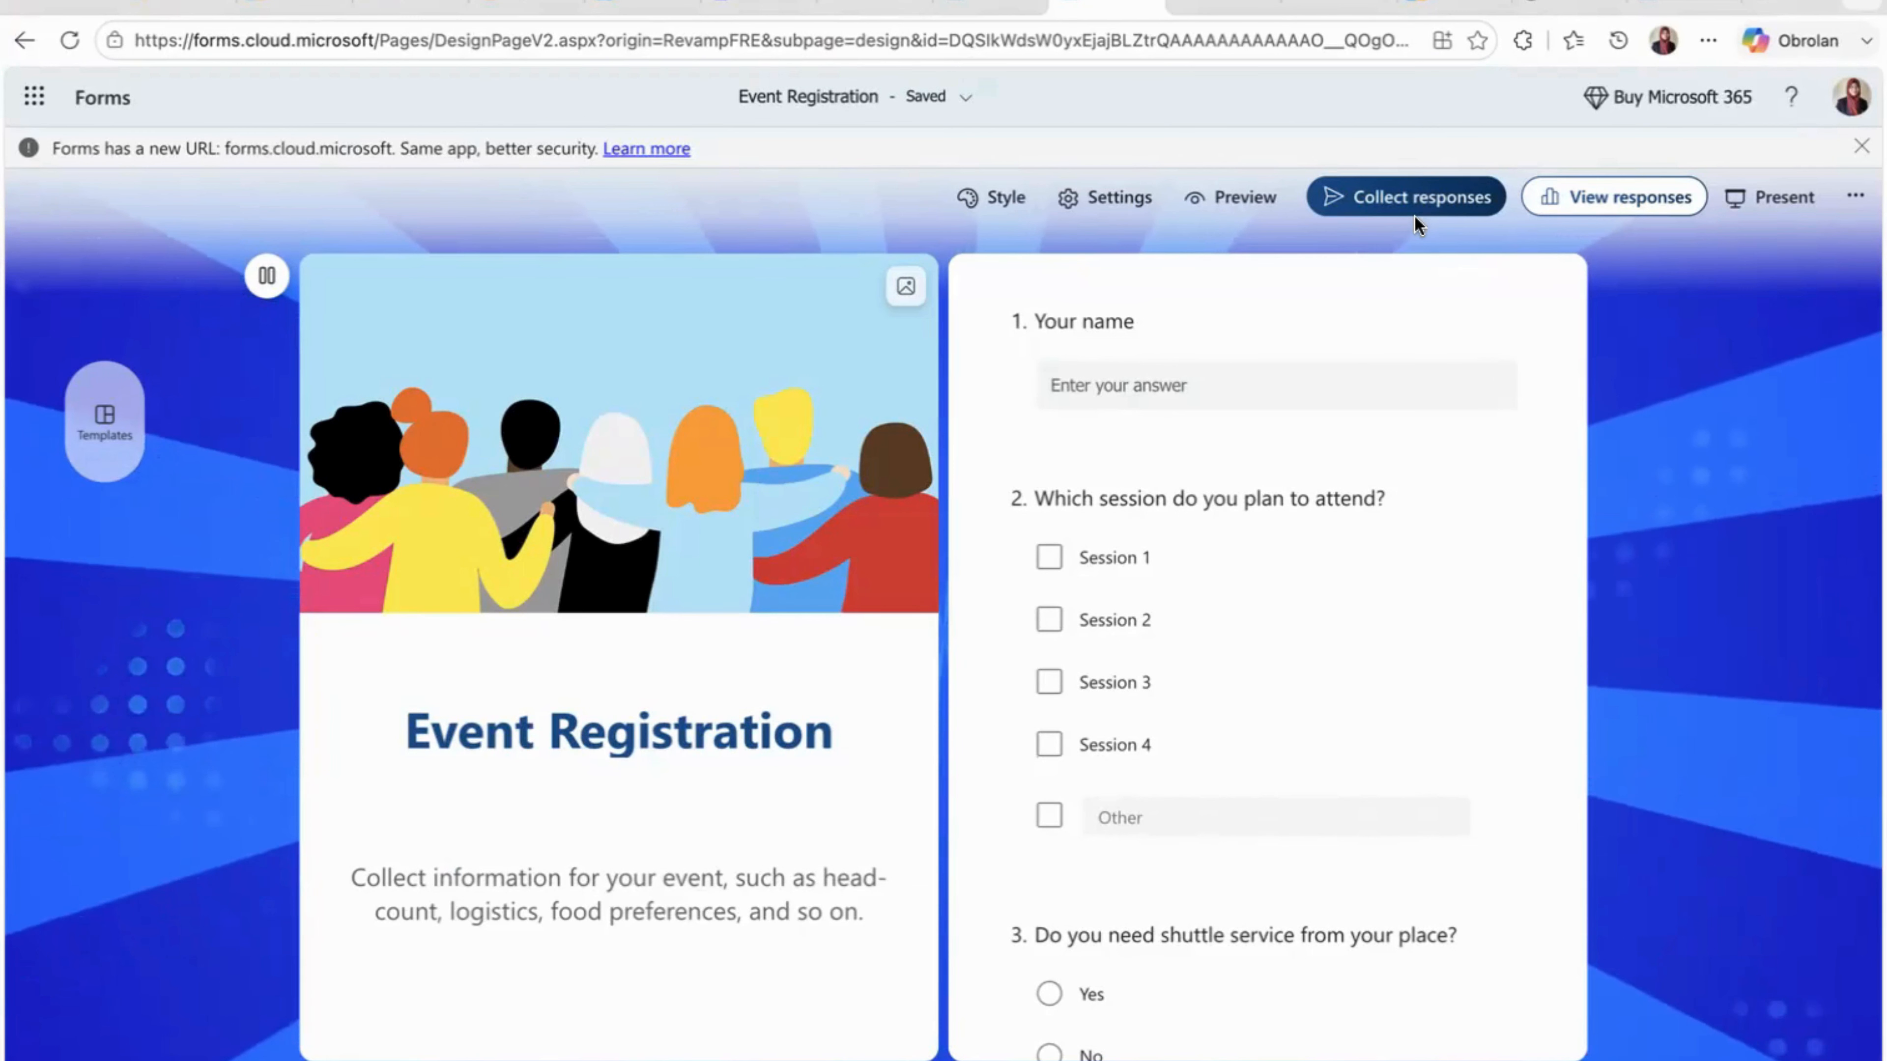
- Open the responses of the Event Registration form and look through the Responses Overview and its result sections
left_click(1589, 204)
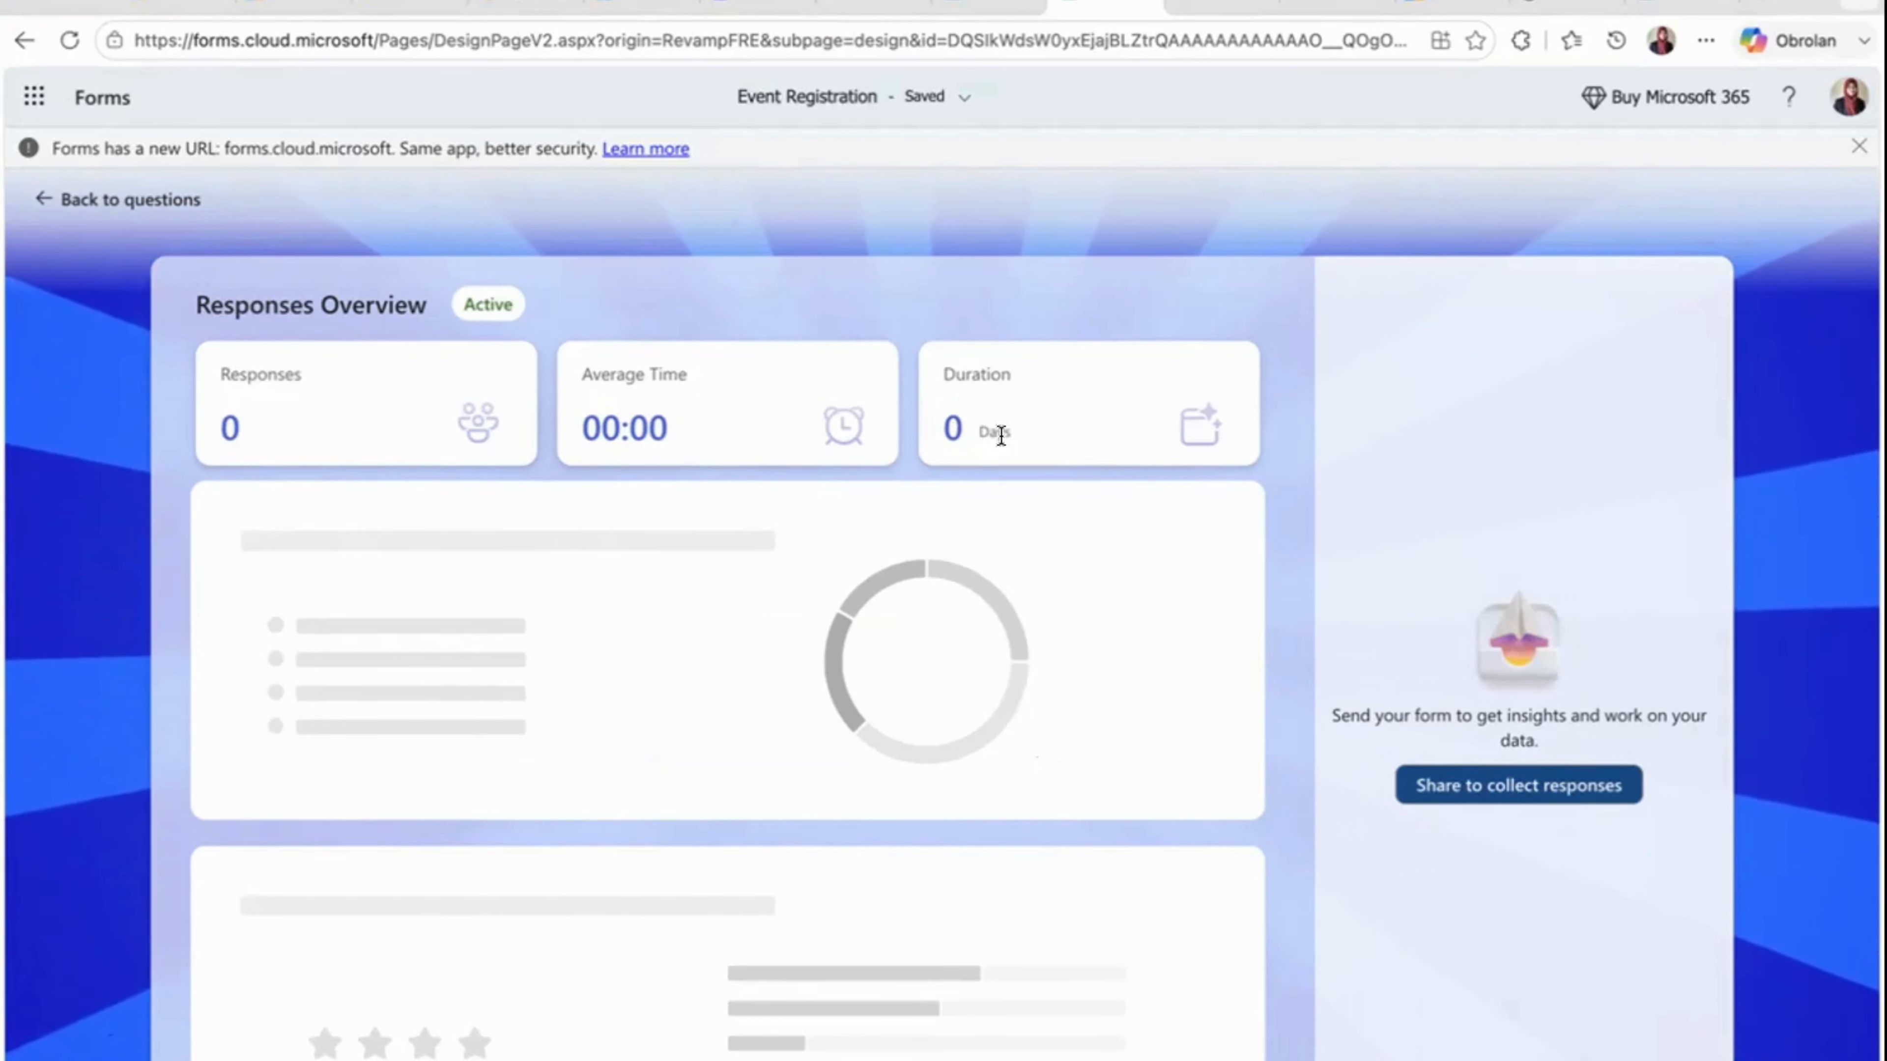
scroll(794, 619, "down", 1)
scroll(793, 619, "up", 1)
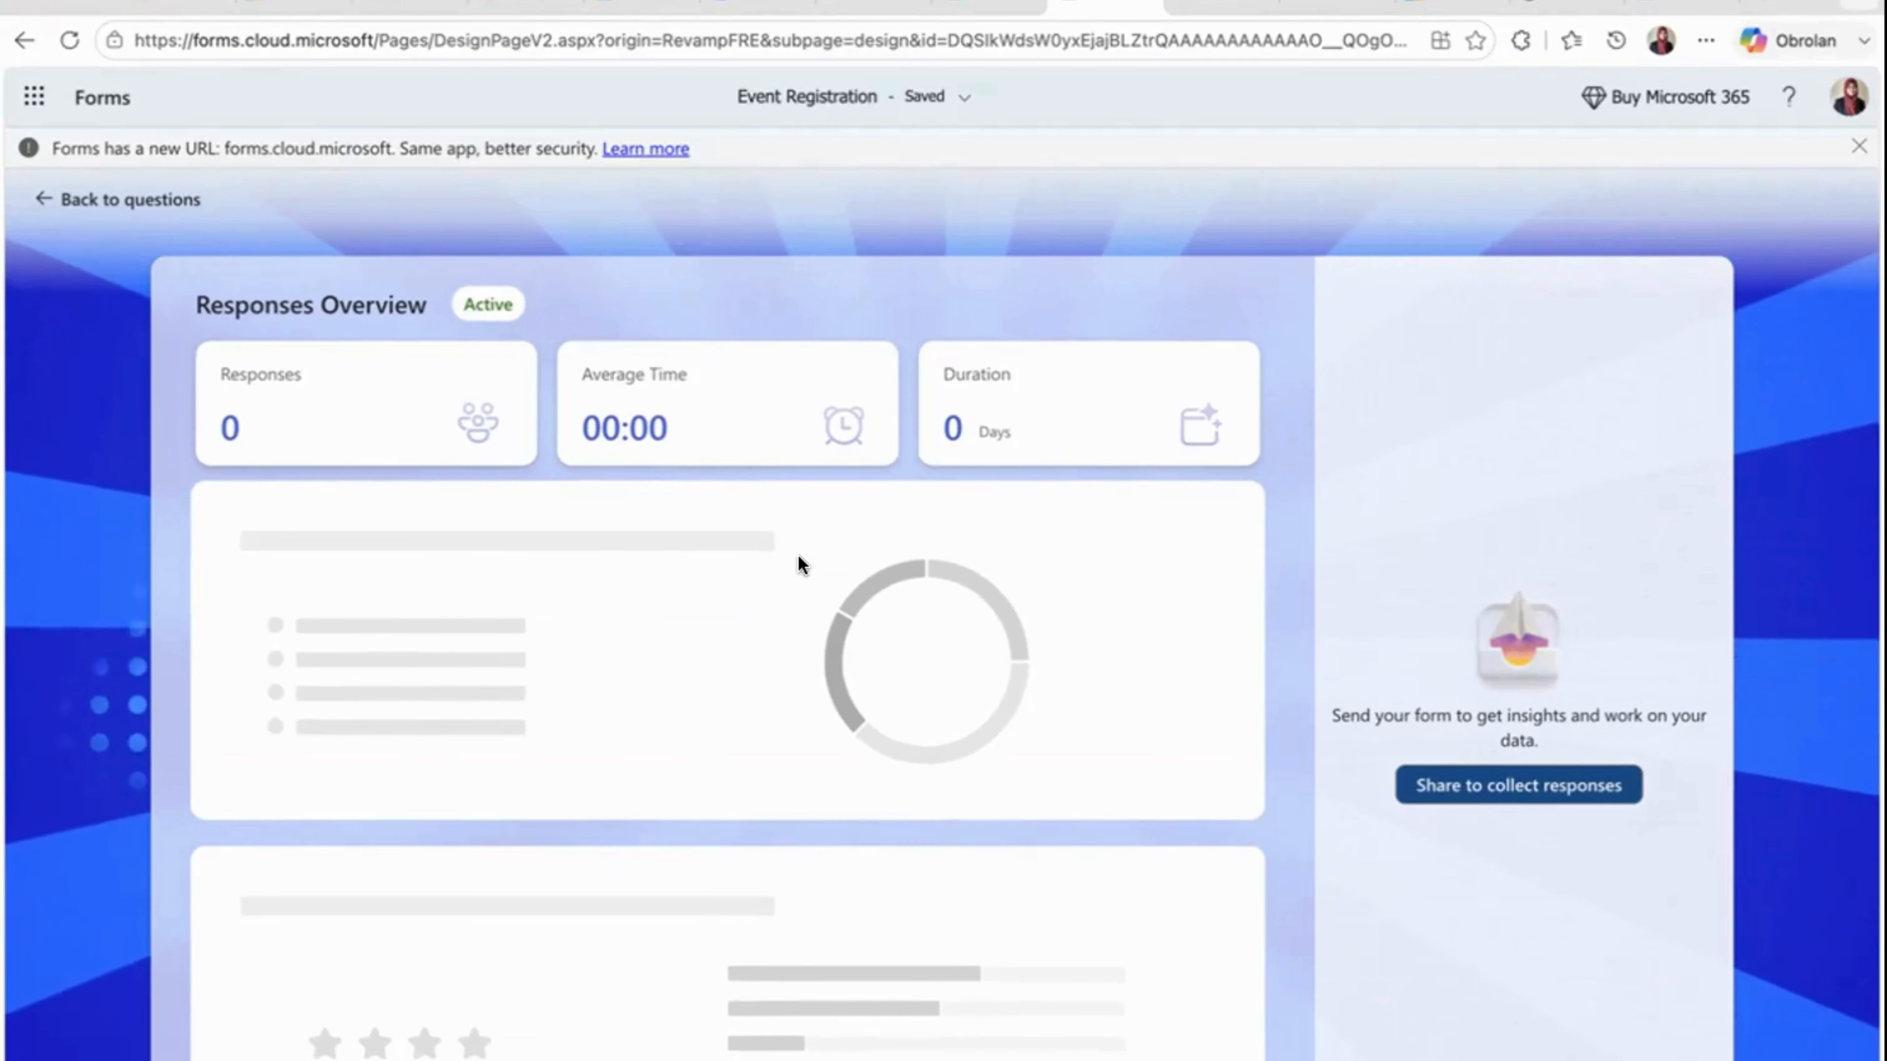
scroll(798, 654, "down", 5)
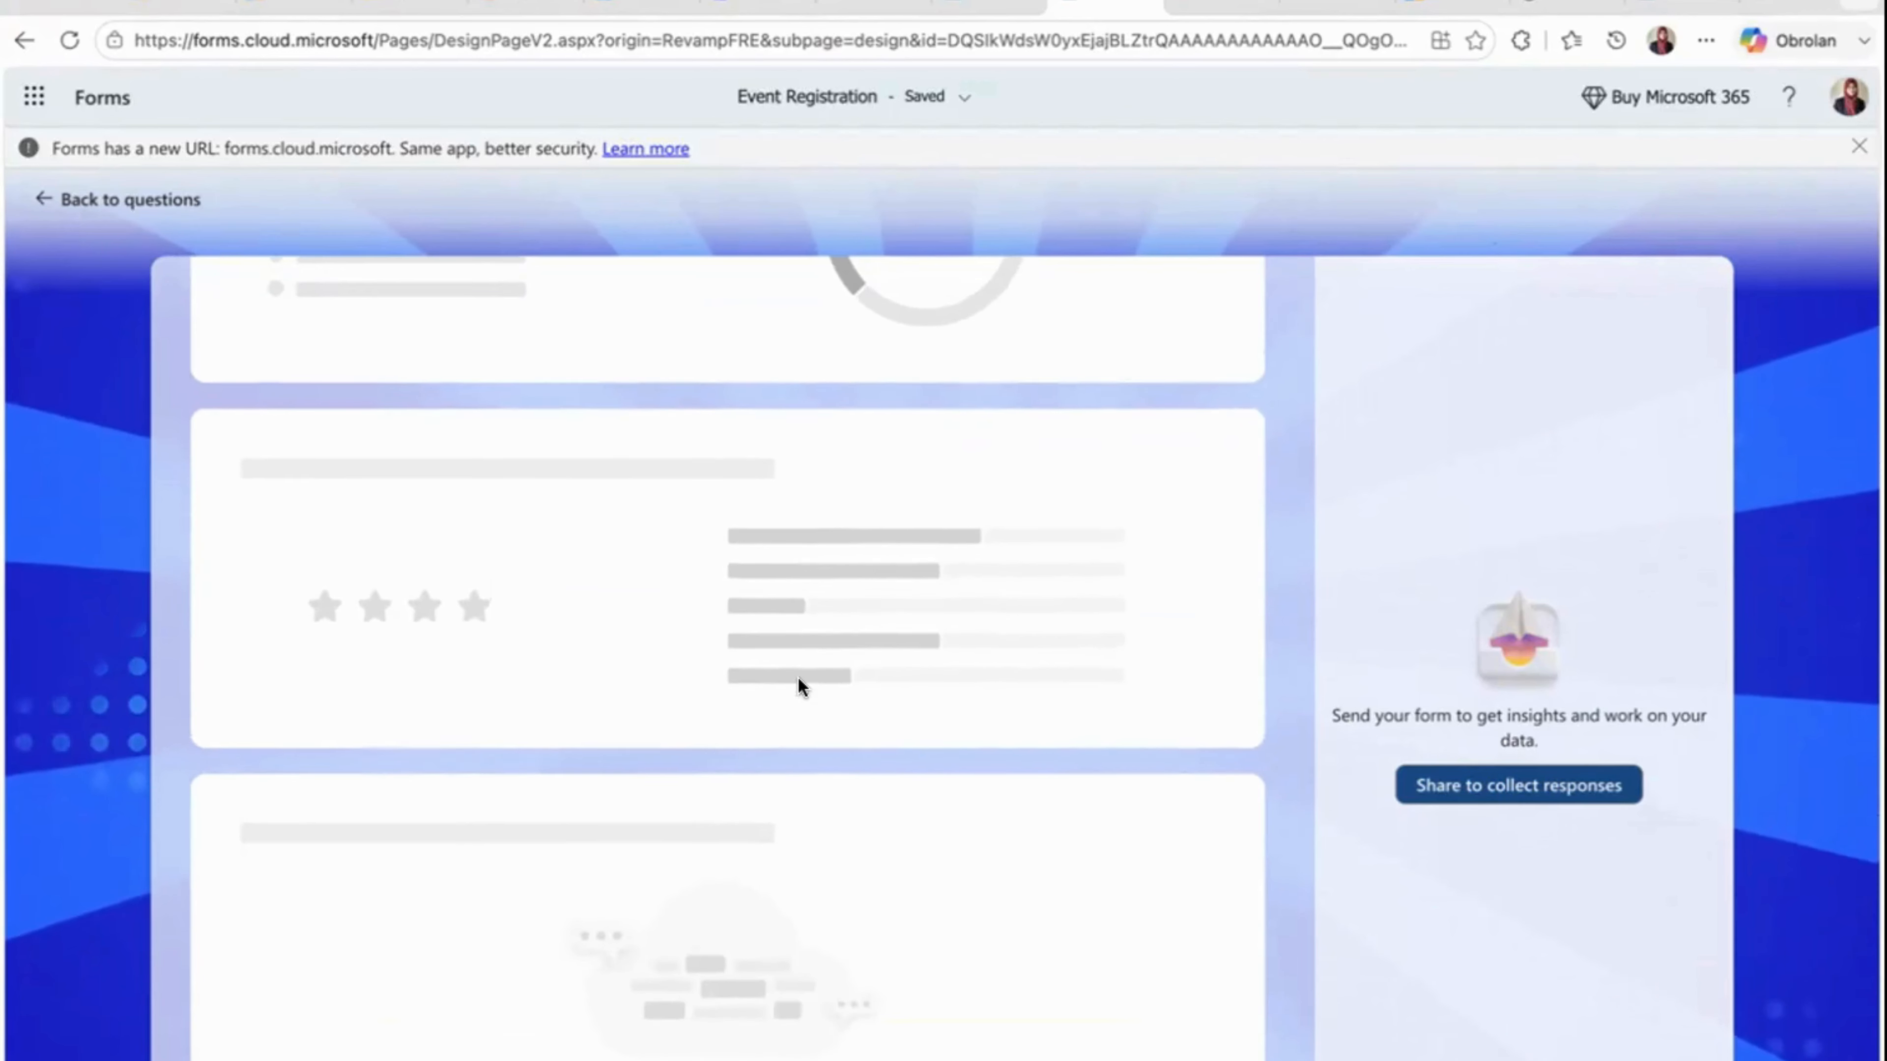
scroll(798, 677, "up", 5)
scroll(663, 699, "down", 1)
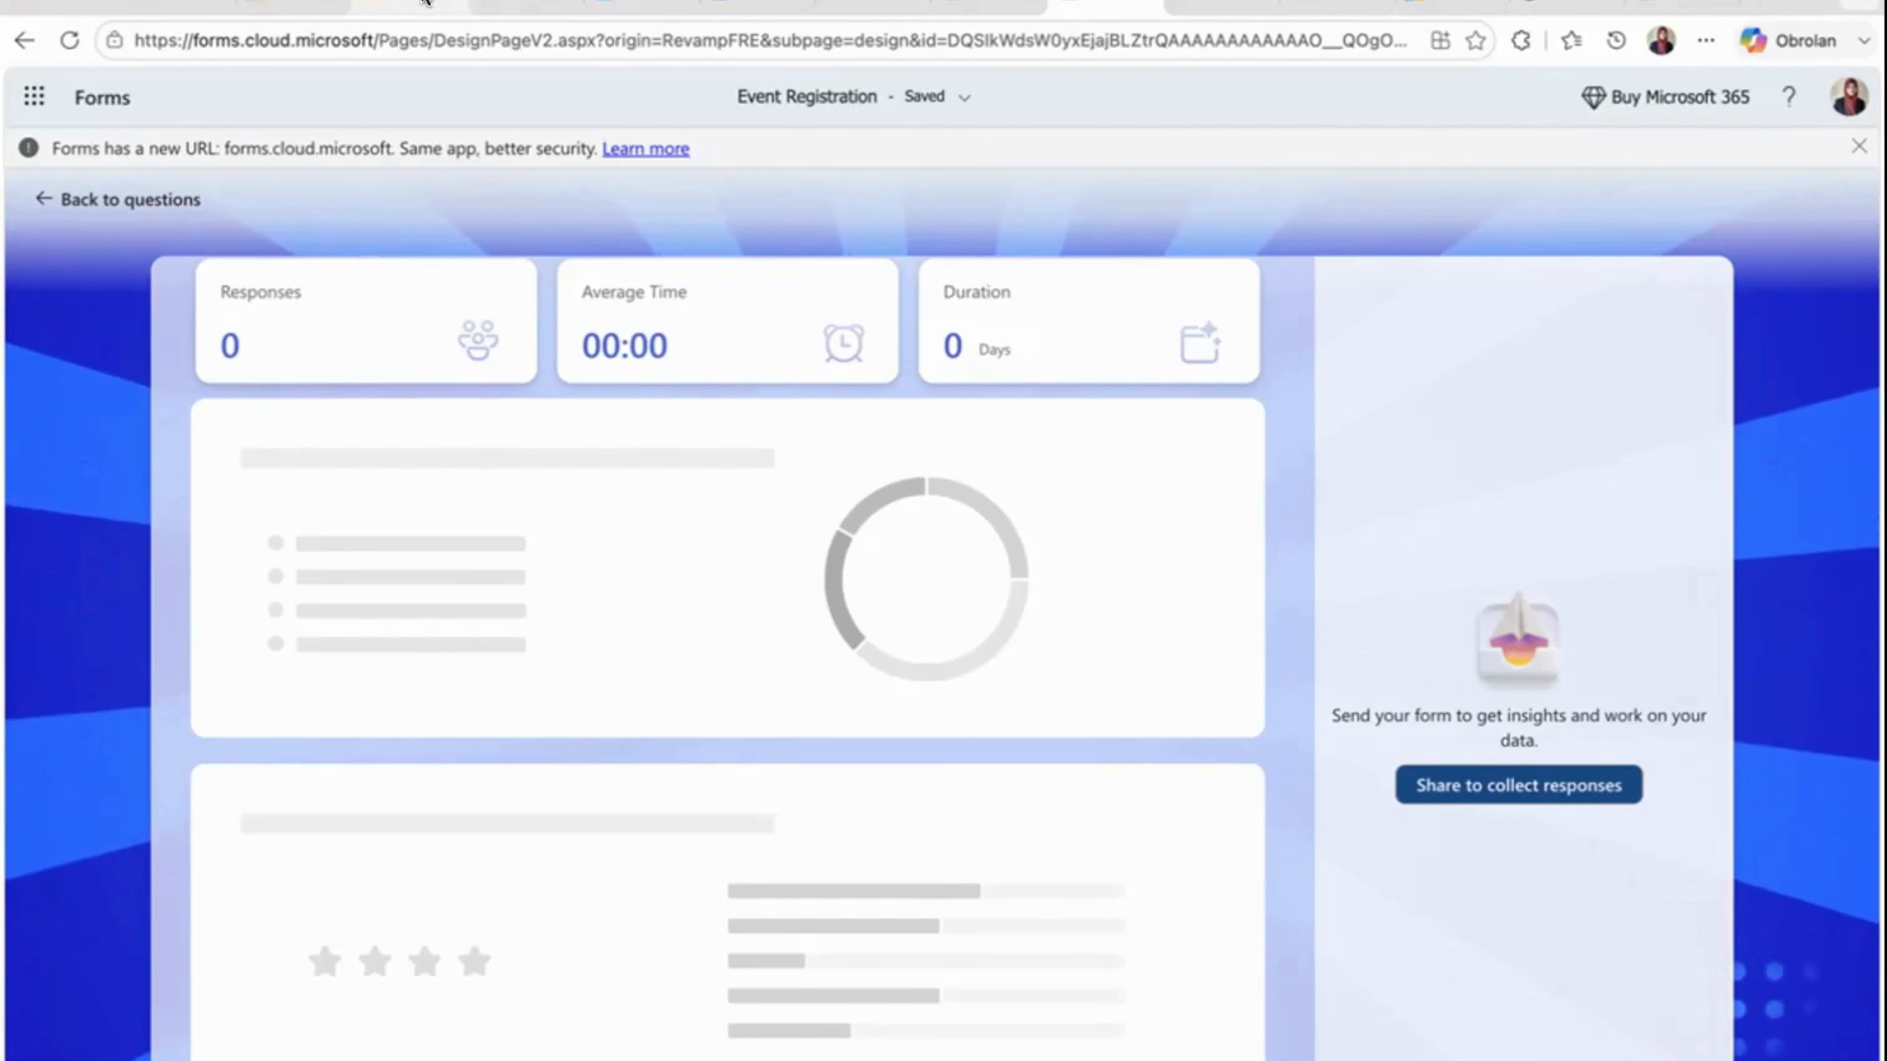
- Switch to the Google Slides deck on Microsoft 365 communication, start its slideshow and advance from the four-app overview to the "Tantangan Part 2" slide
left_click(408, 7)
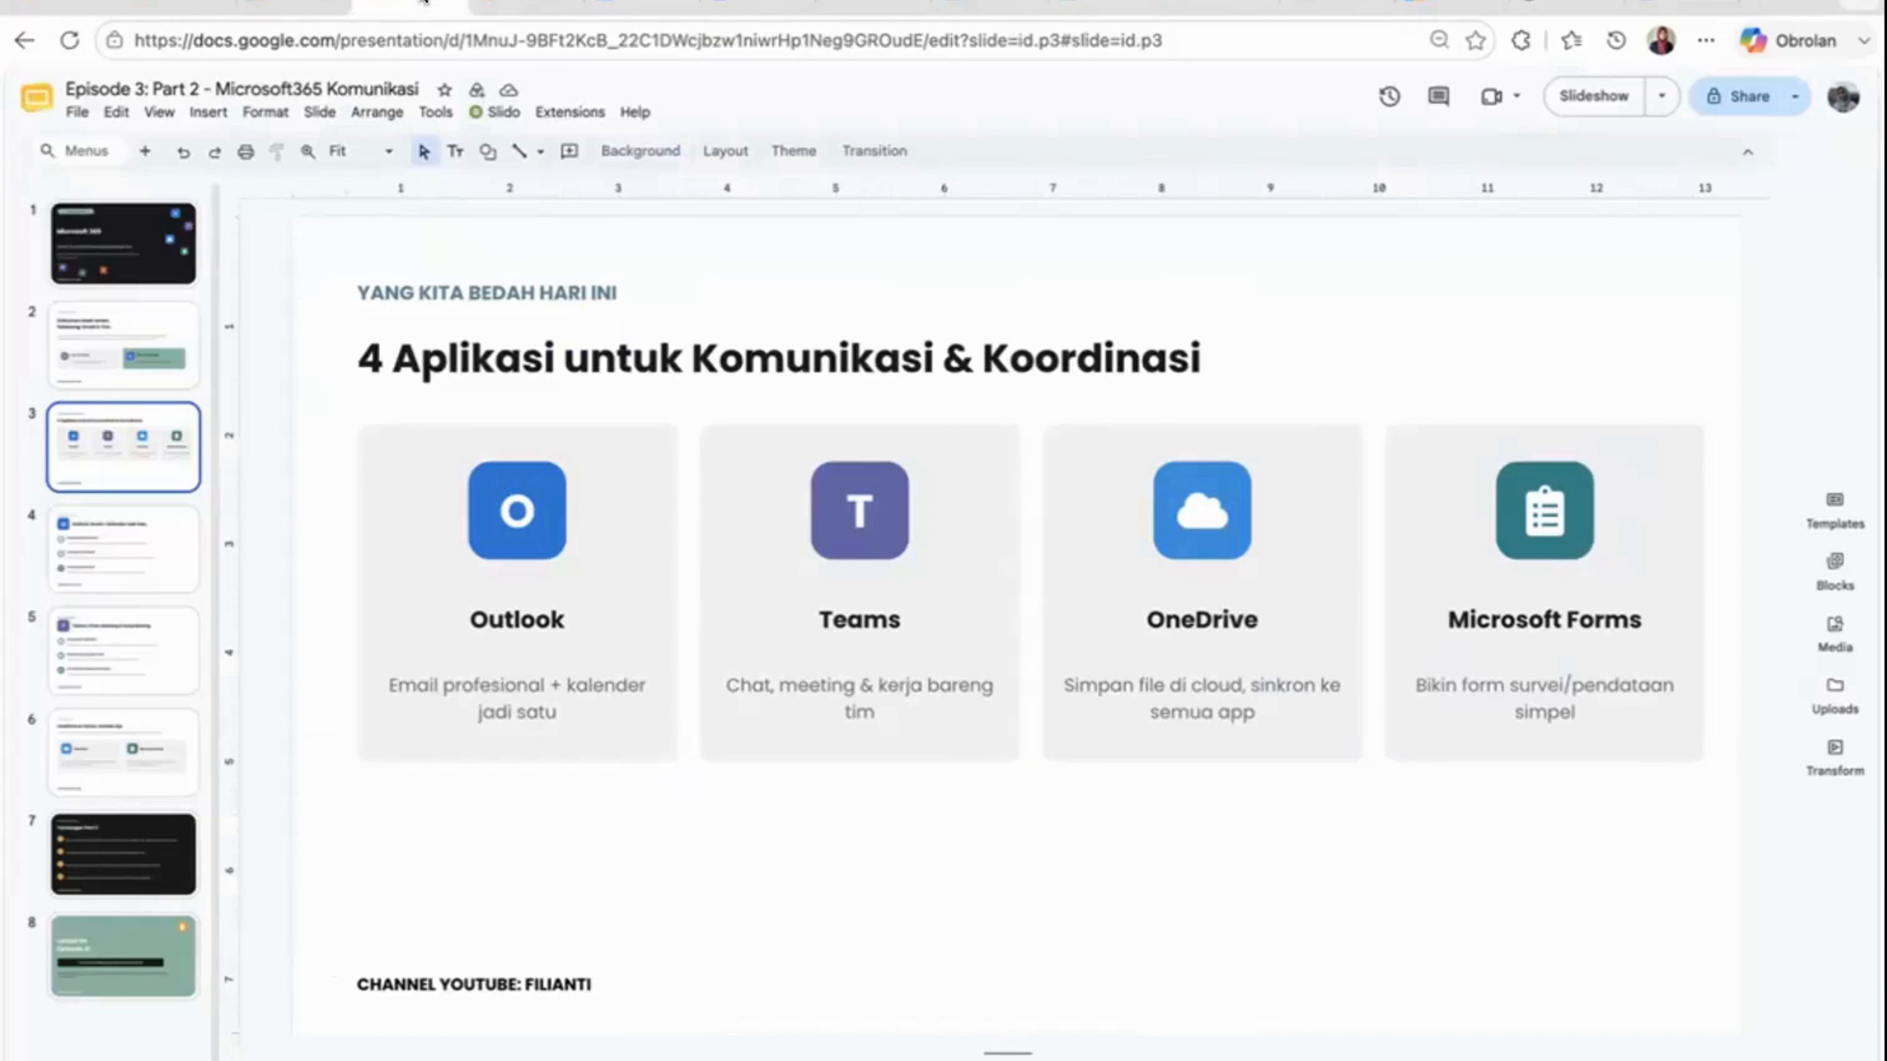
left_click(1600, 94)
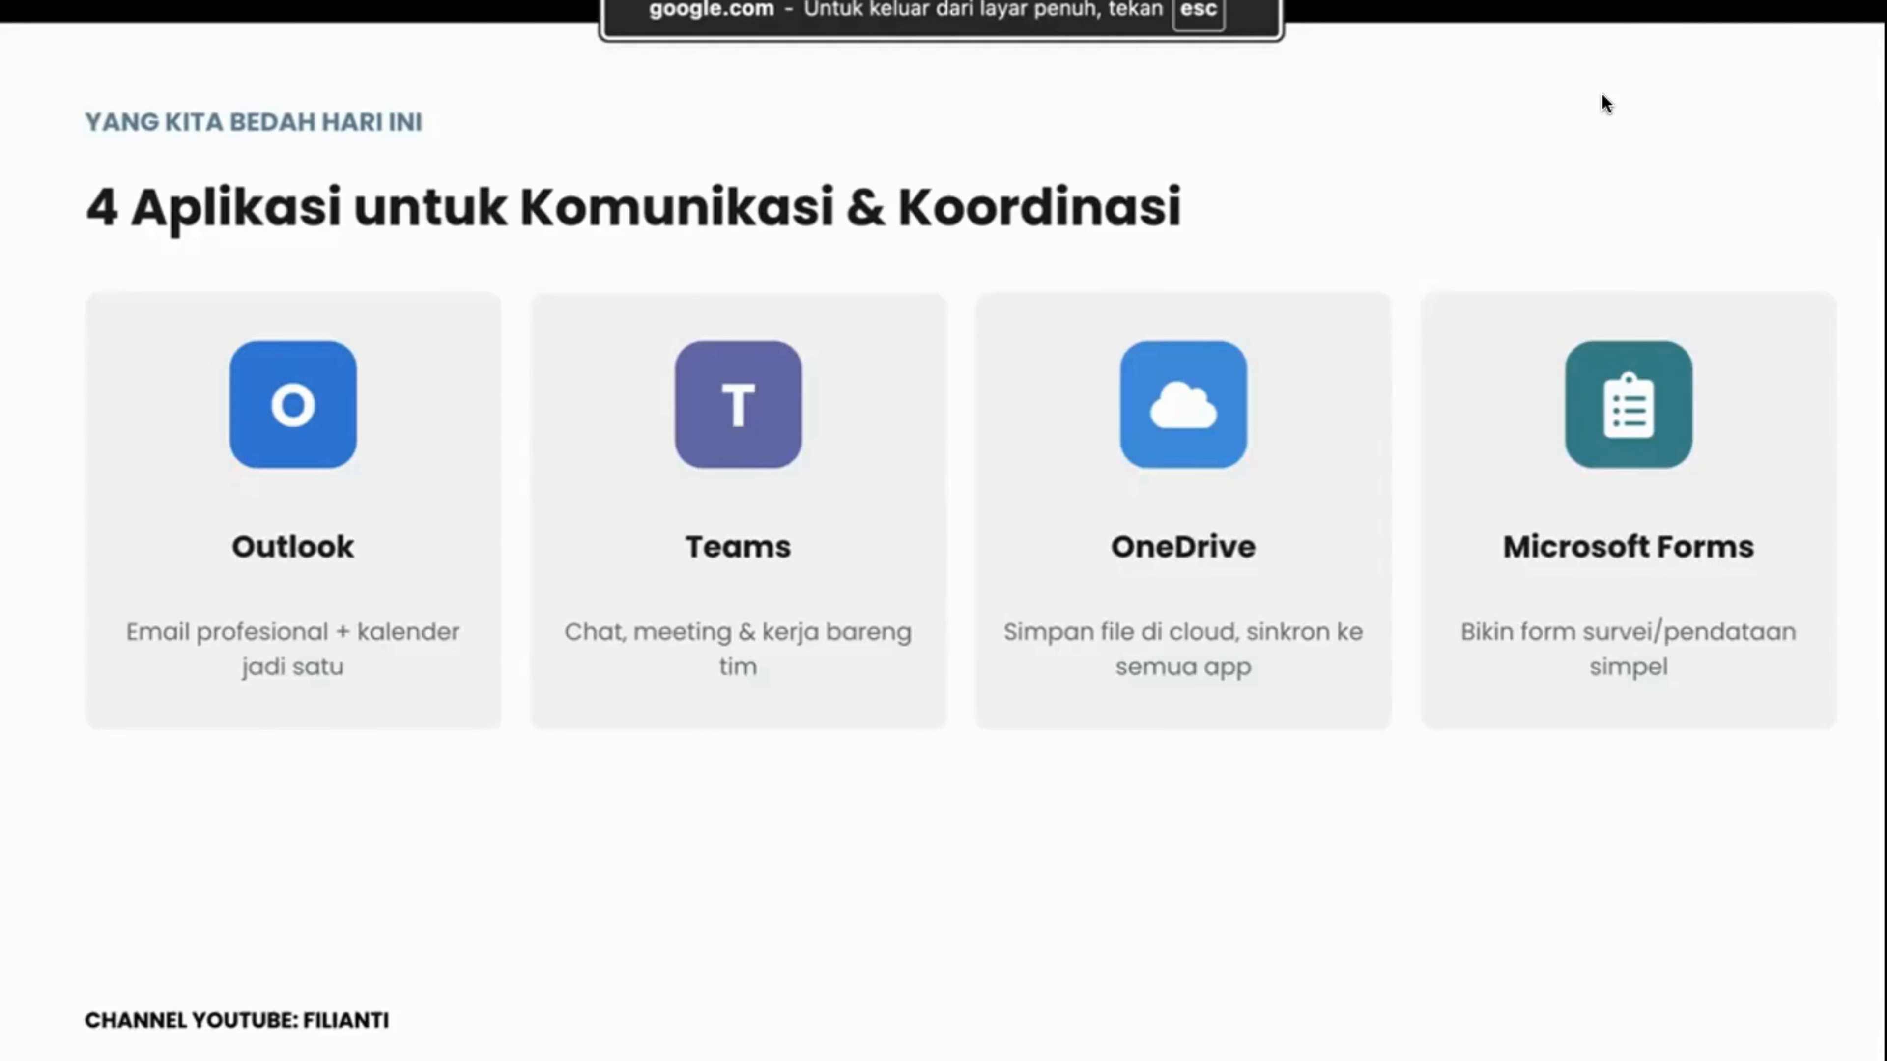
key("Right")
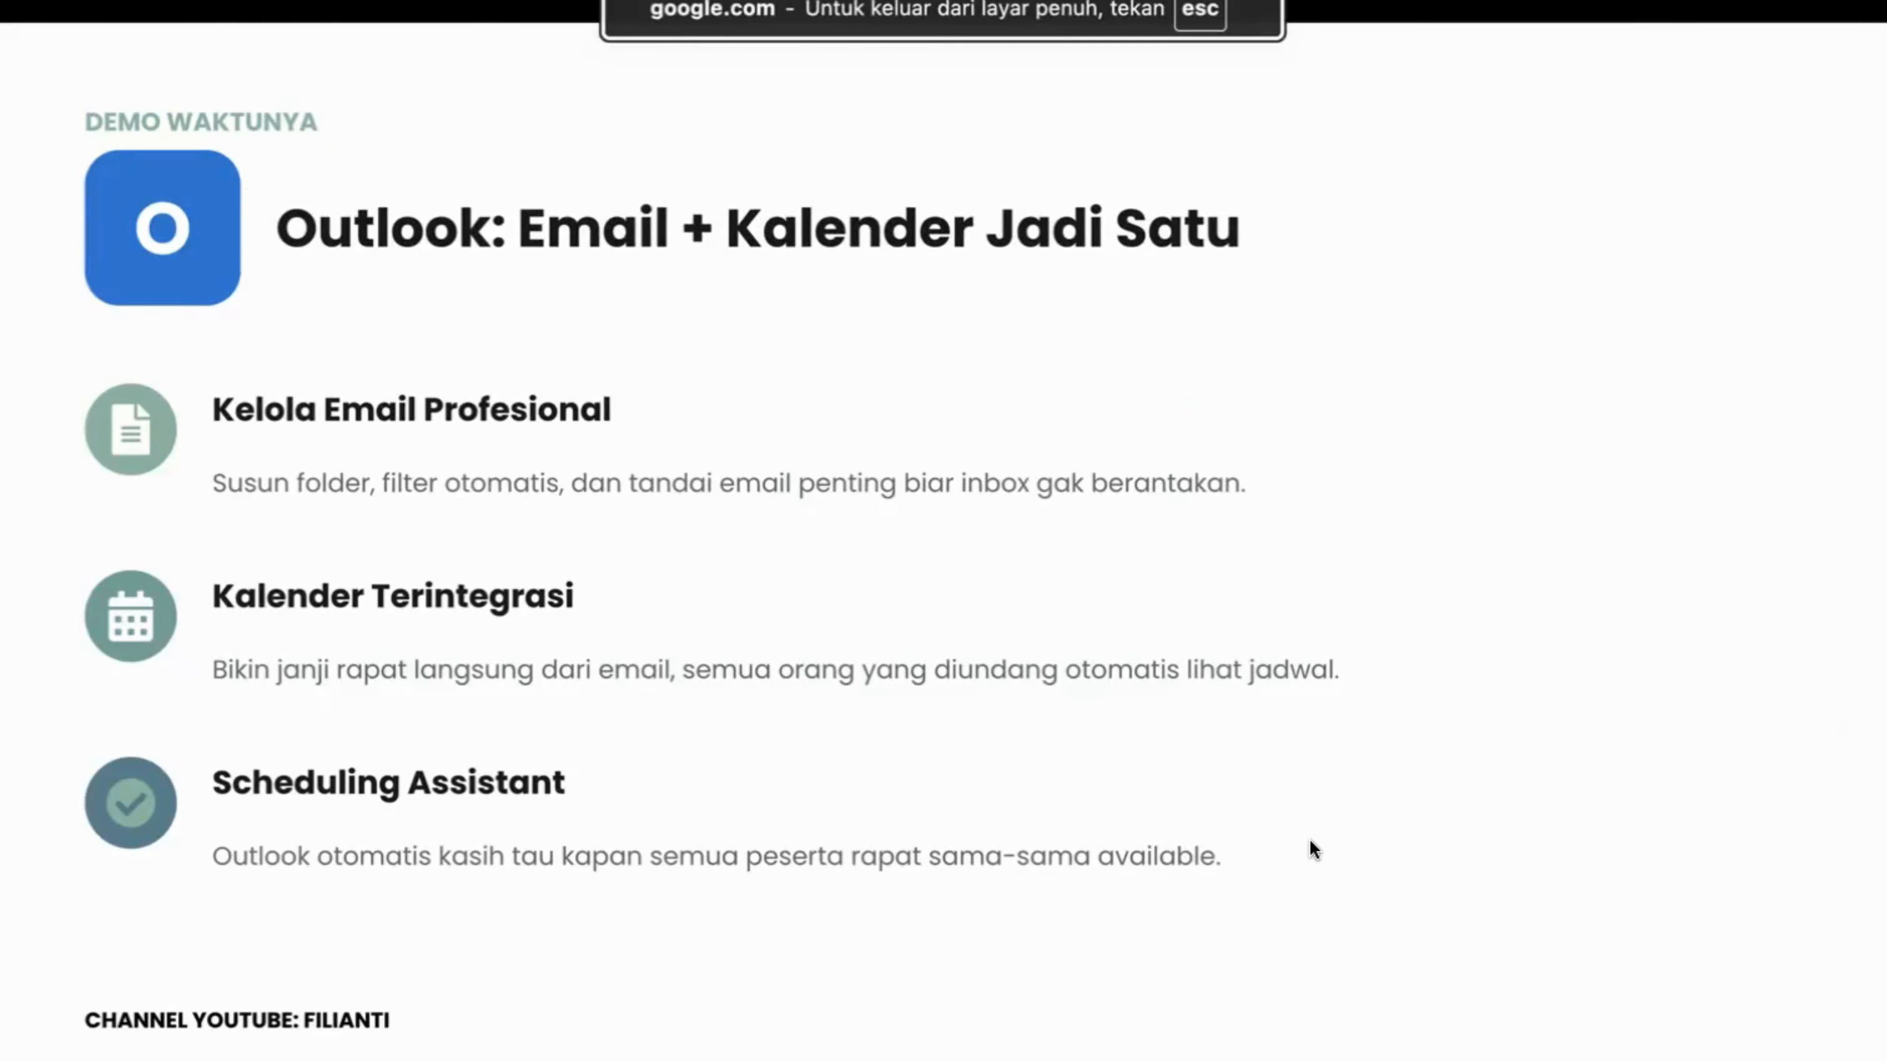
key("Right")
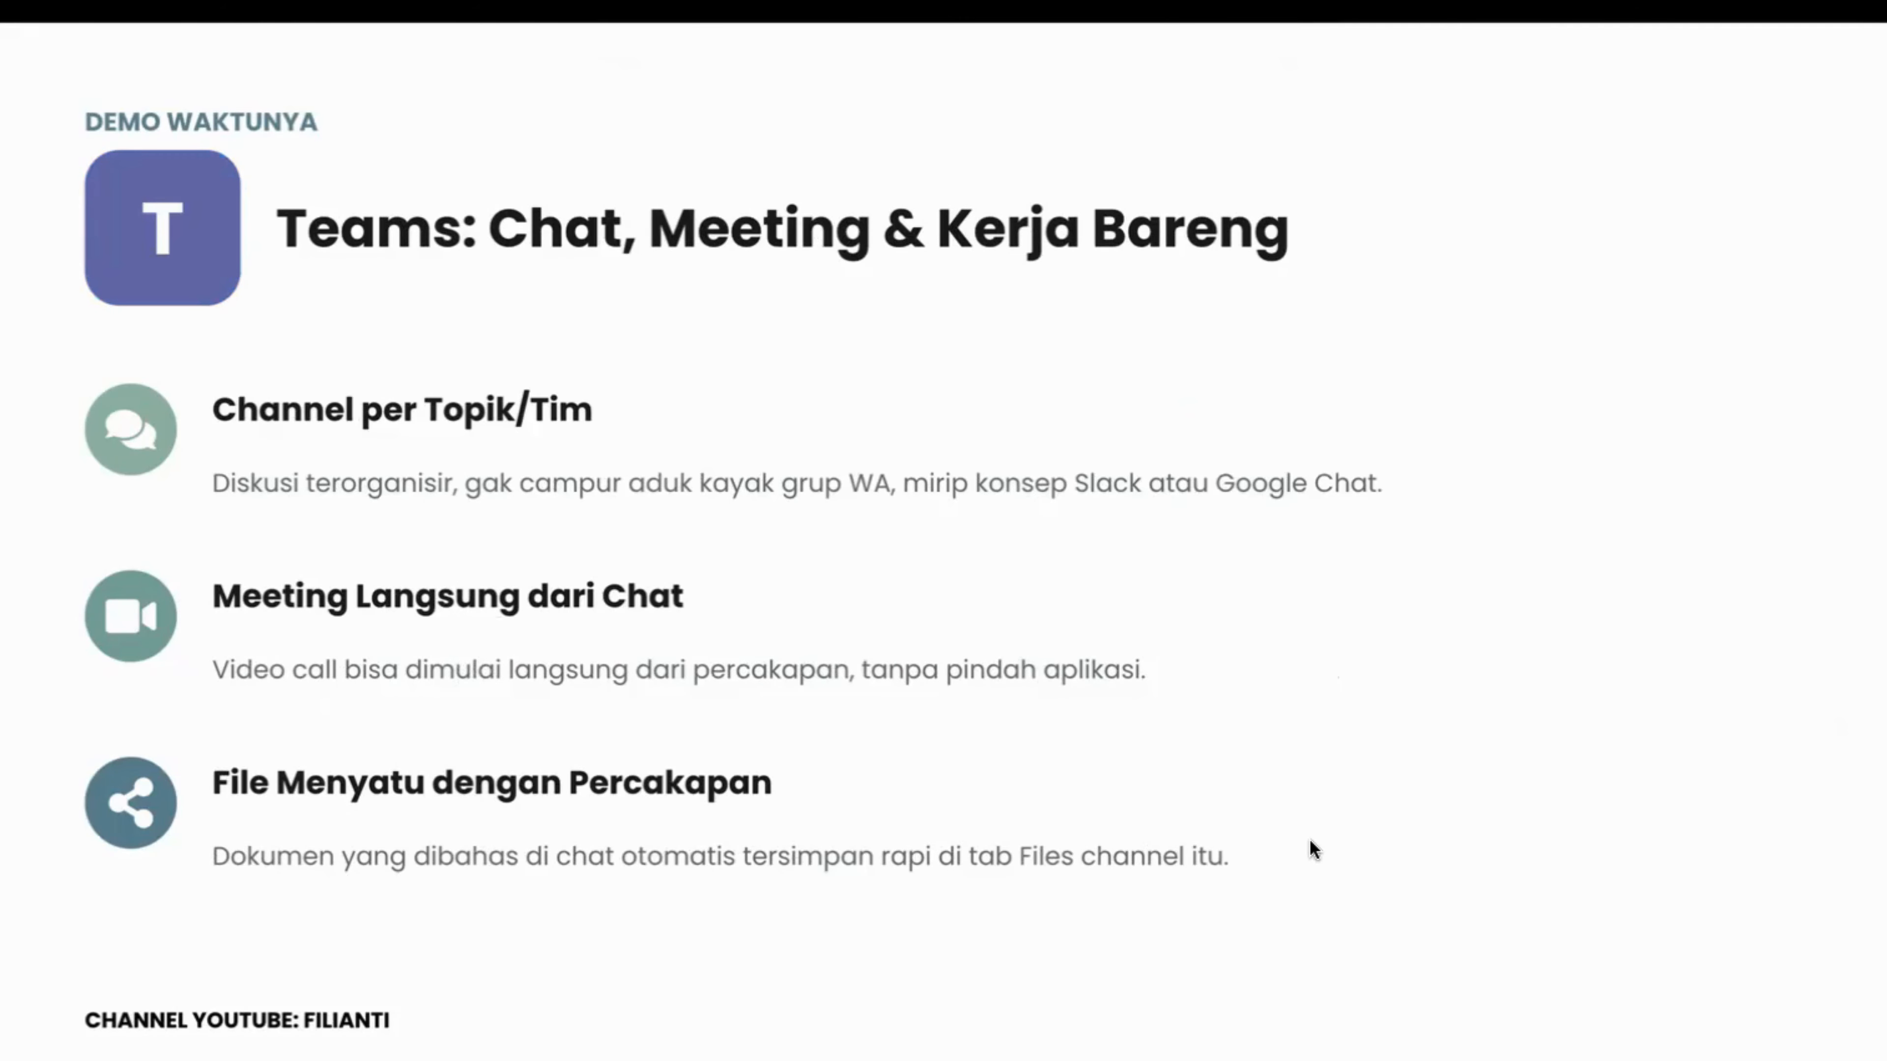
key("Right")
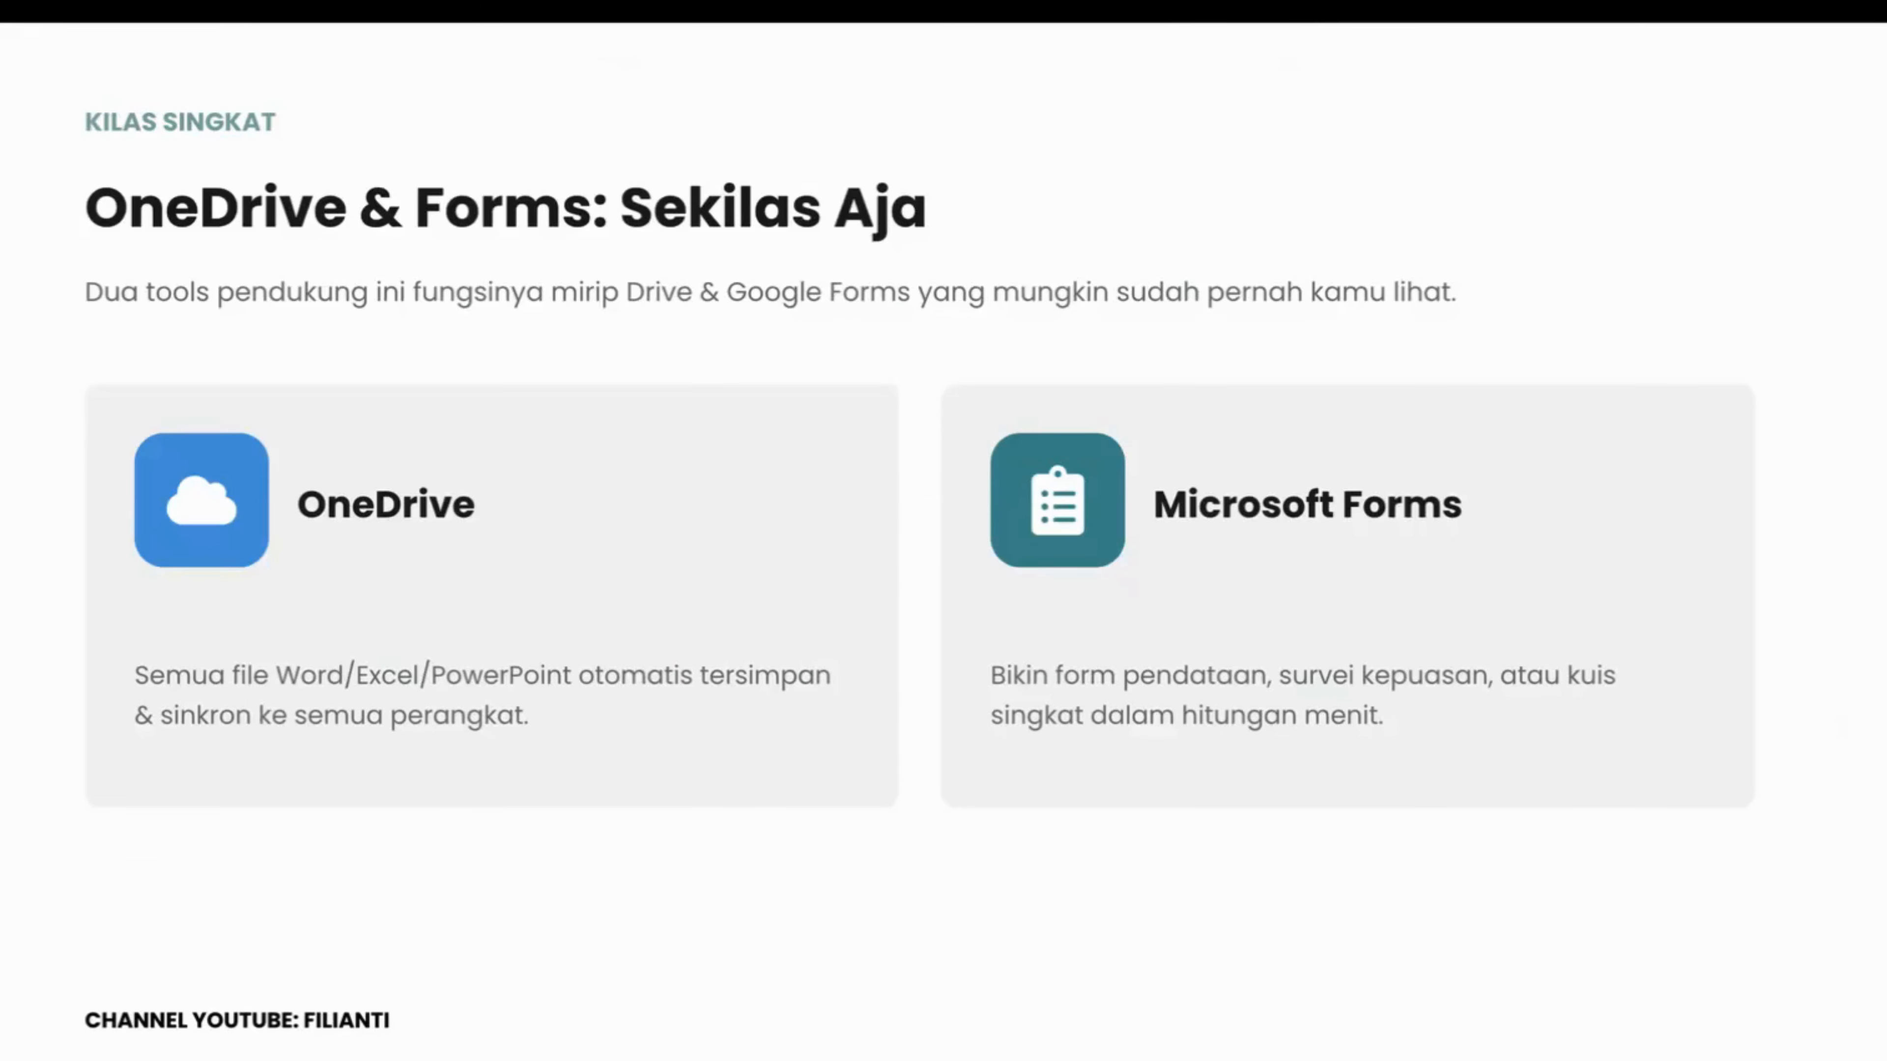
key("Right")
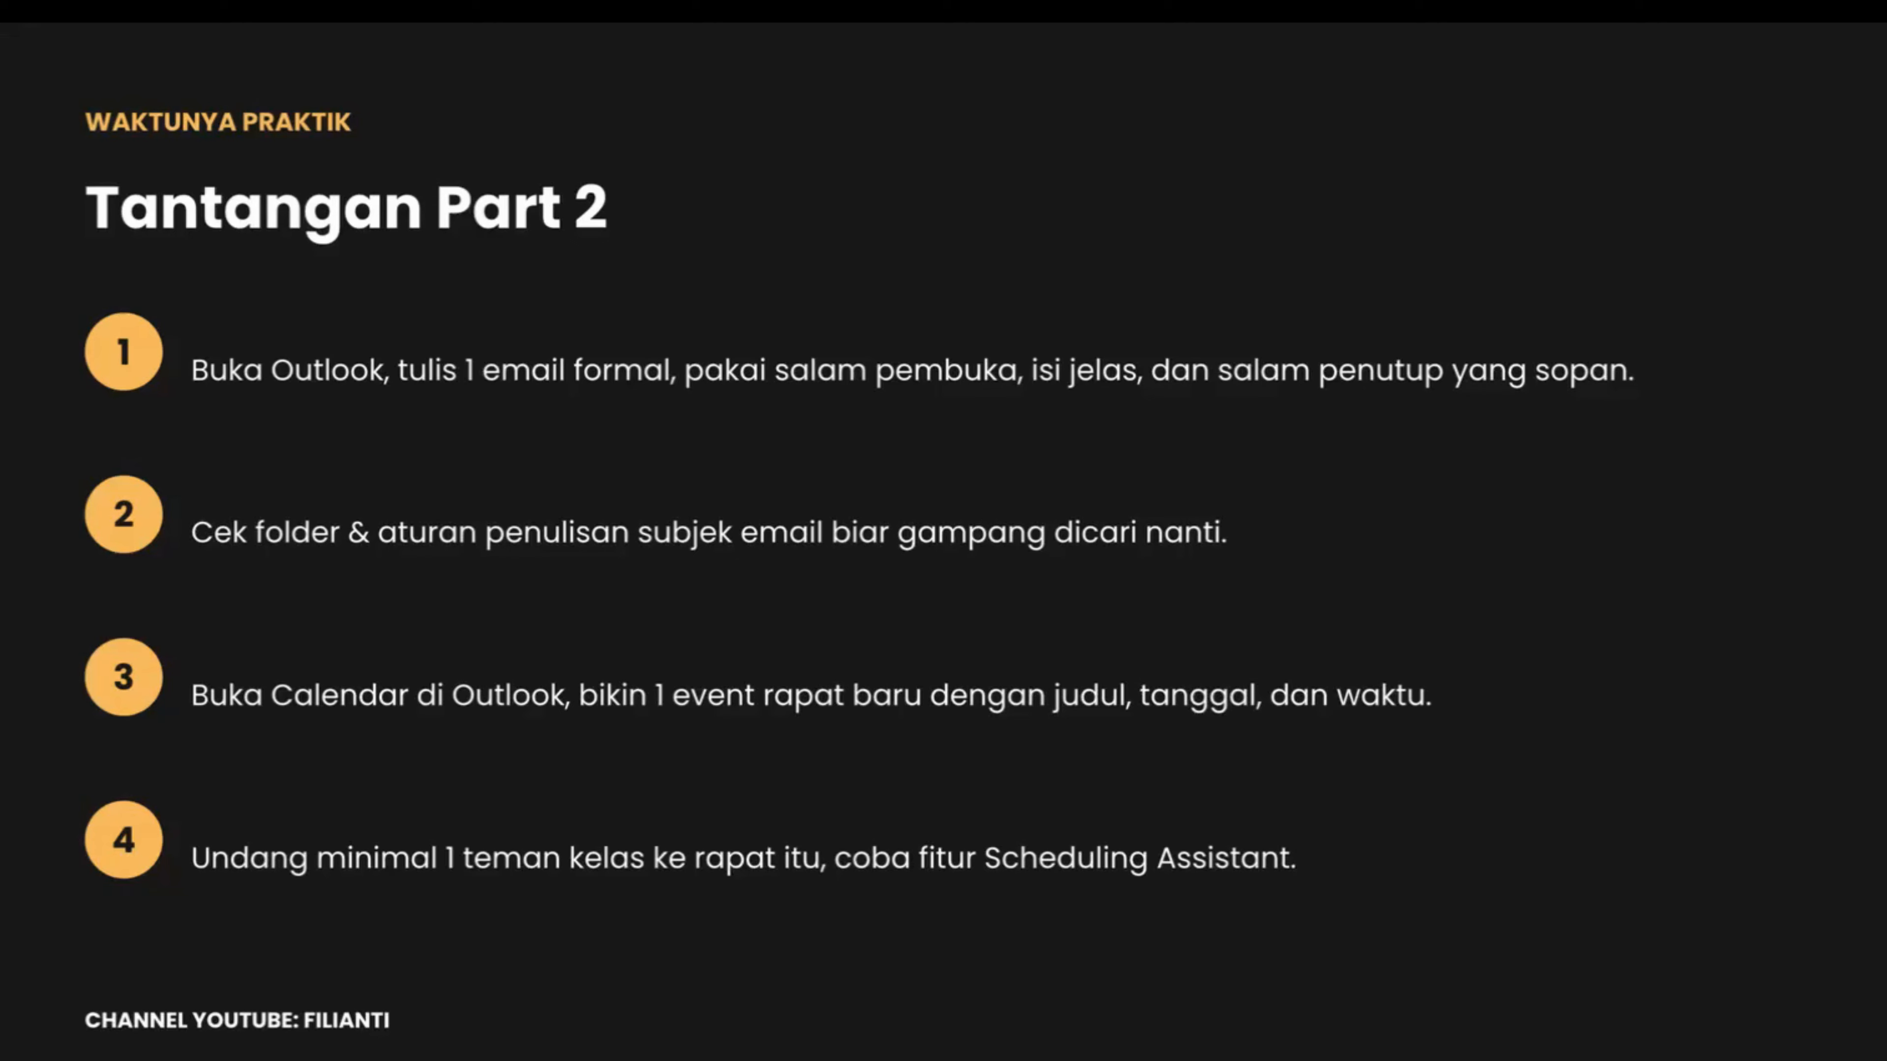